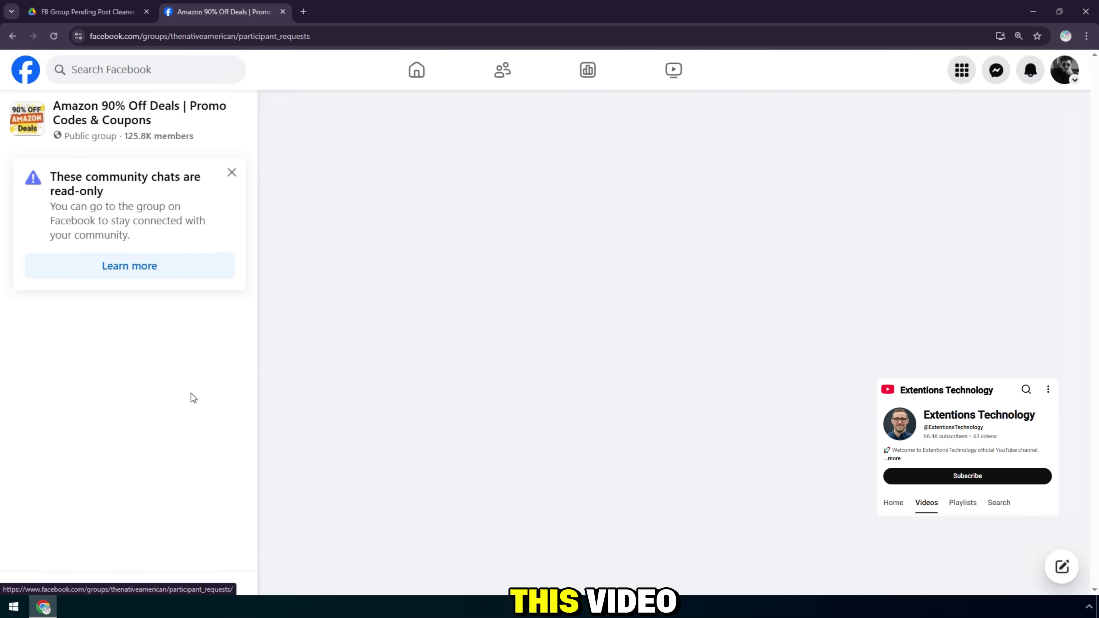
Open the group's Pending approvals page and reload it
scroll(190, 397, down, 2)
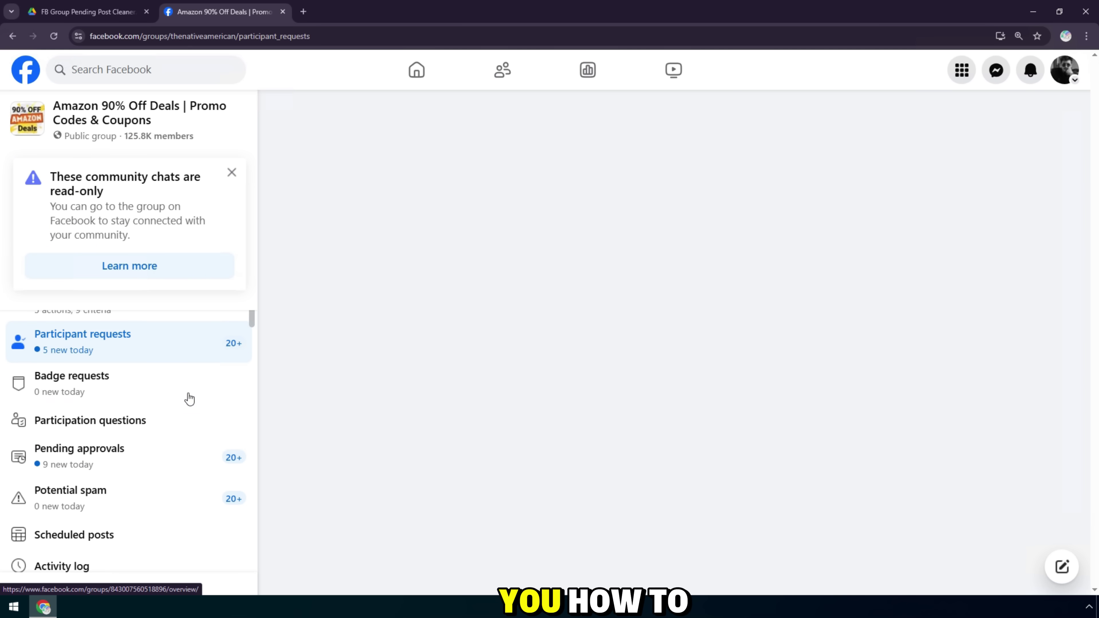
click(109, 462)
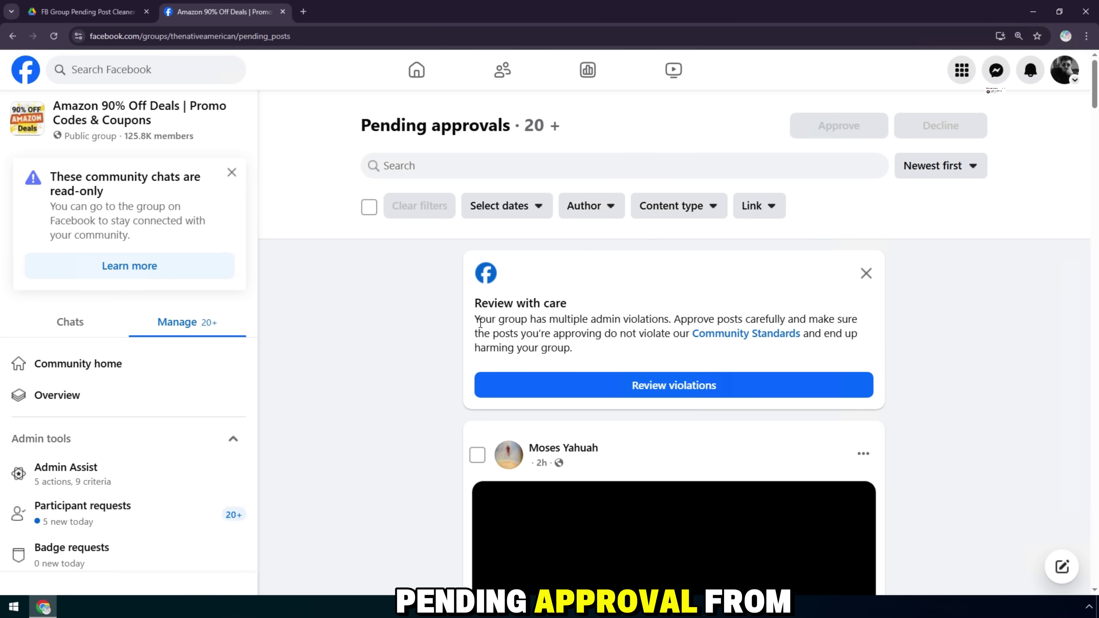
drag(475, 321, 626, 347)
click(334, 239)
right_click(334, 239)
click(354, 274)
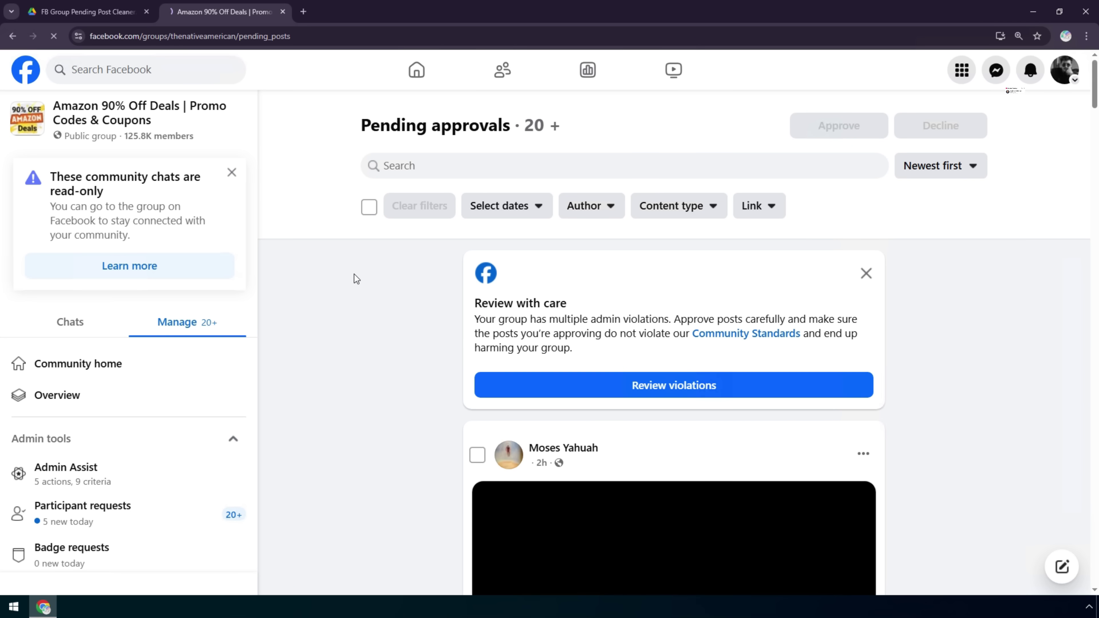
key(ctrl+minus)
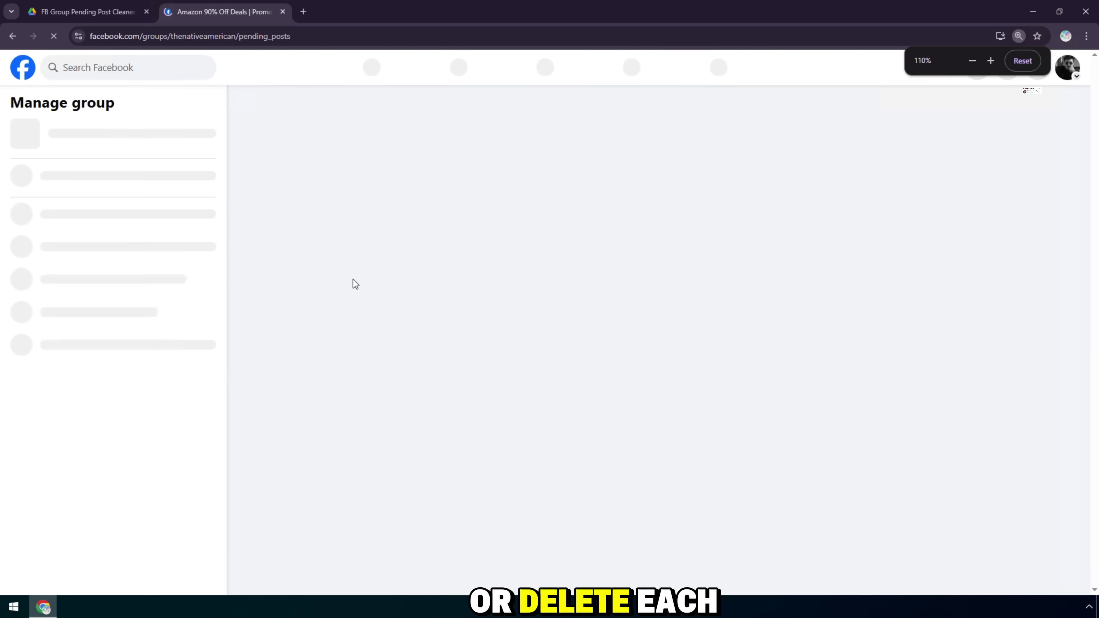
key(ctrl+minus)
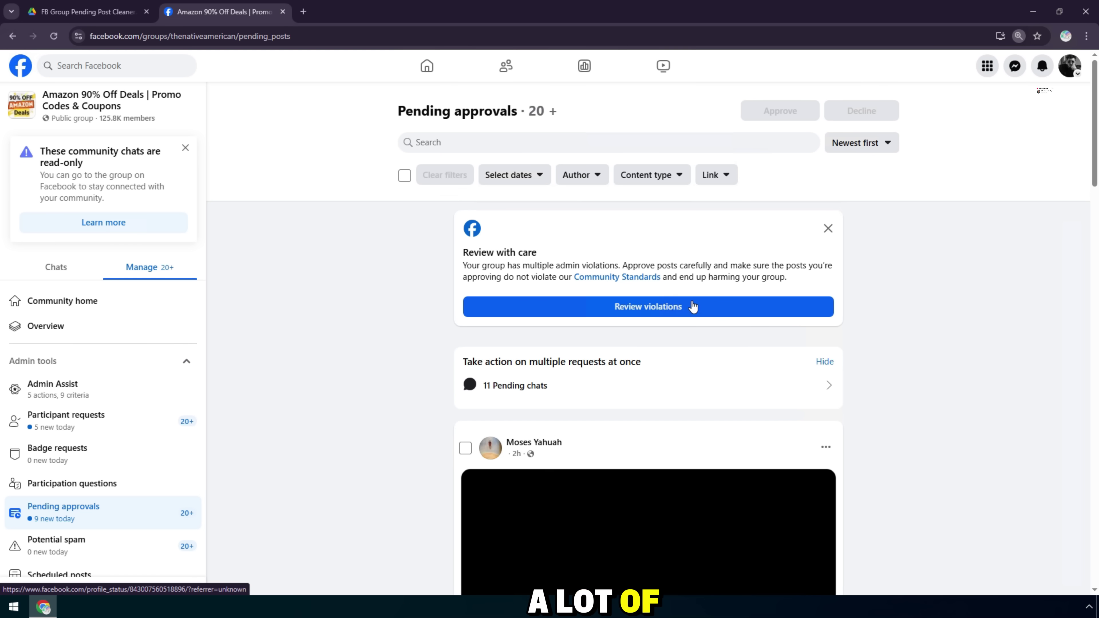
Decline several pending posts individually on the group's Pending approvals page
scroll(691, 309, down, 8)
click(715, 468)
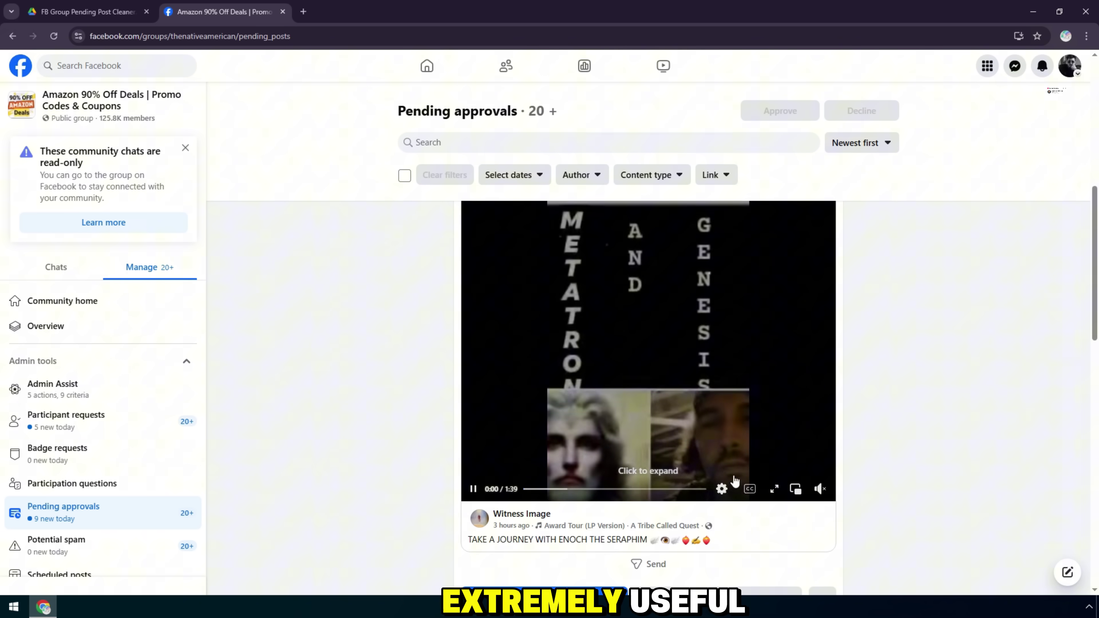
click(722, 481)
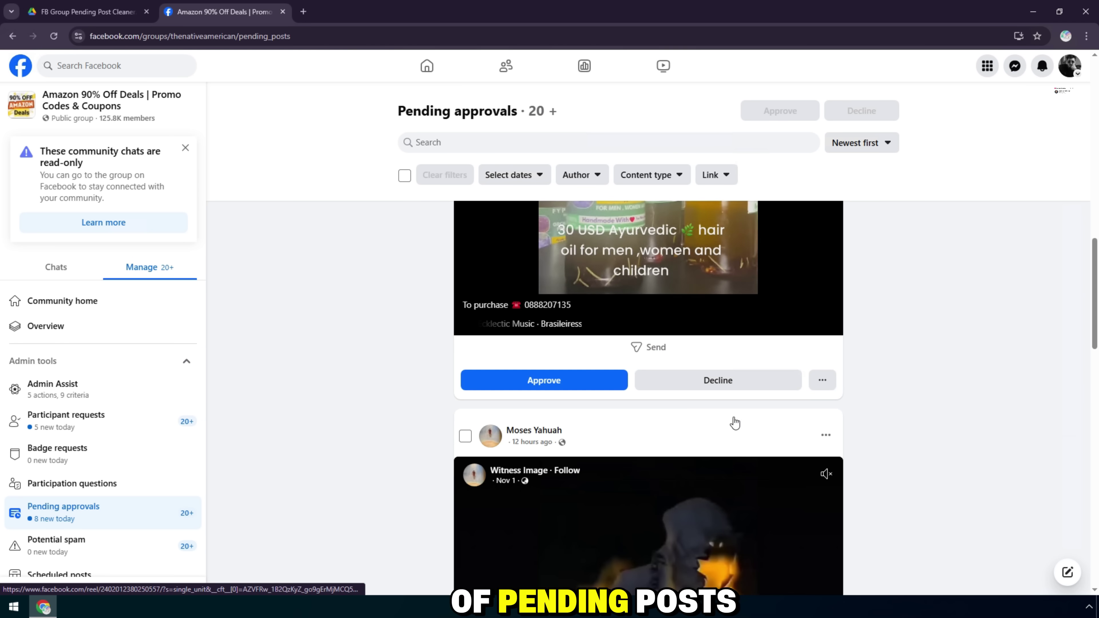
click(741, 383)
click(718, 511)
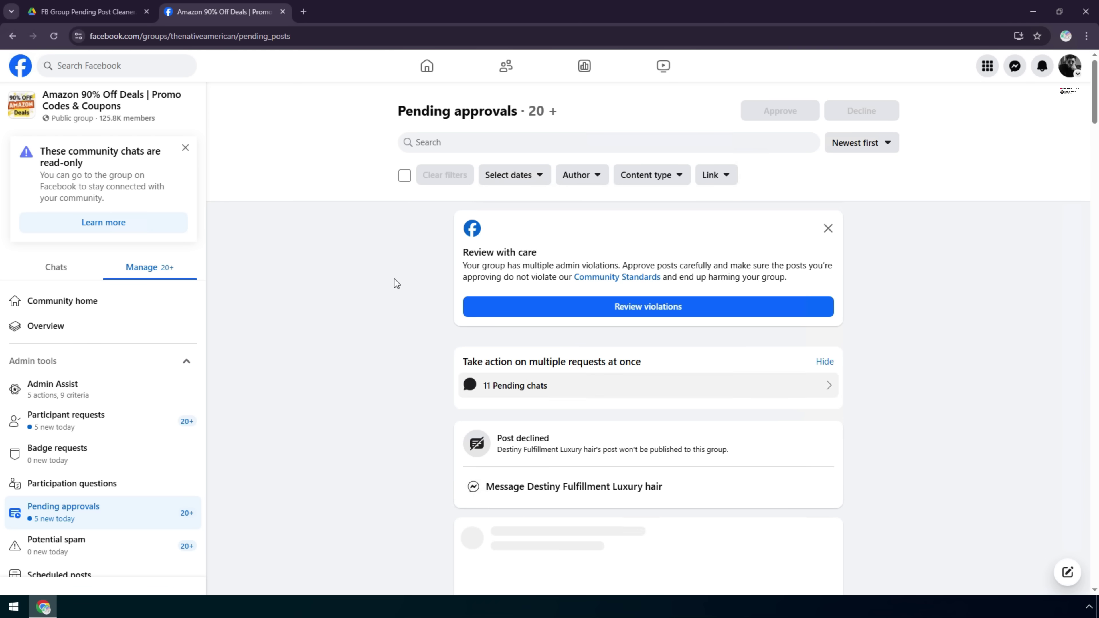
scroll(579, 227, down, 4)
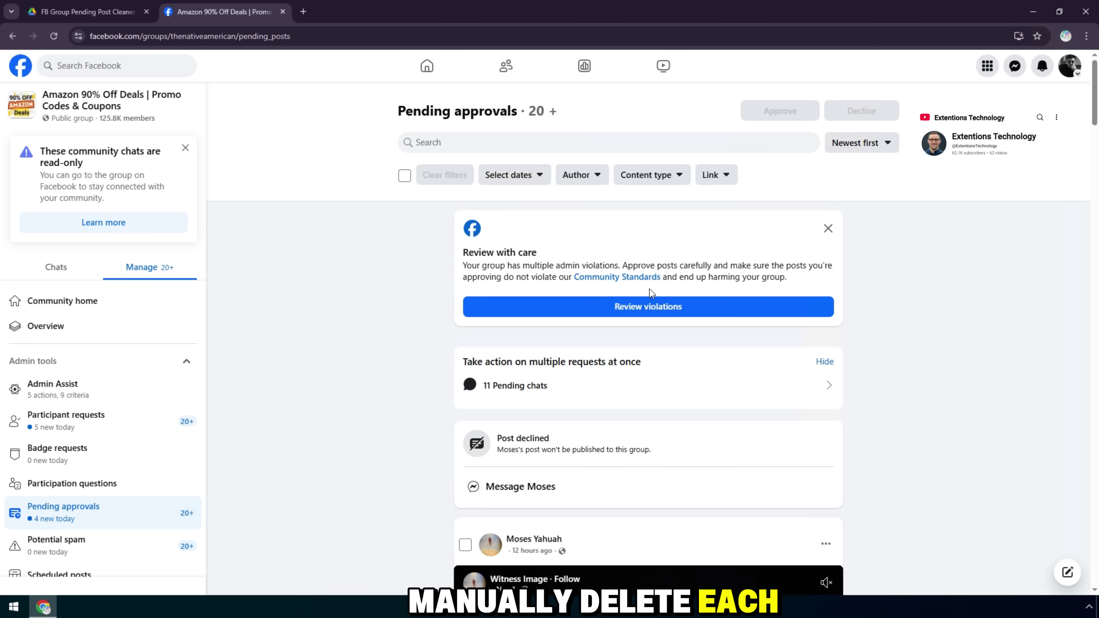
Switch to the Google Drive page and download FB Group Pending Post Cleaner.zip
click(82, 6)
drag(296, 113, 476, 114)
drag(543, 113, 377, 116)
drag(297, 113, 535, 116)
click(512, 116)
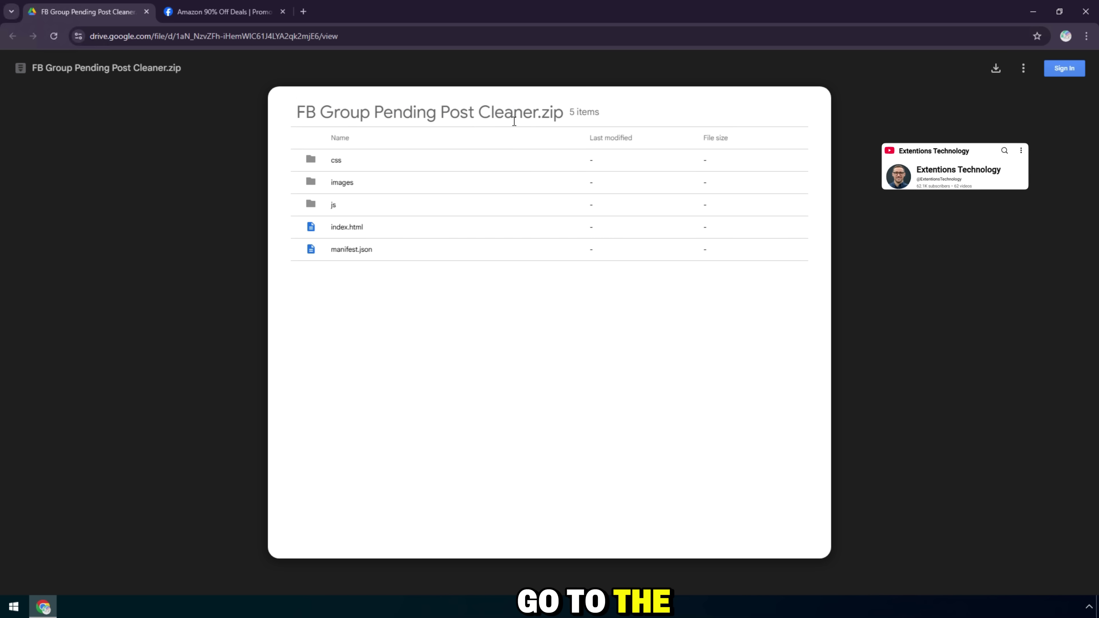
click(995, 68)
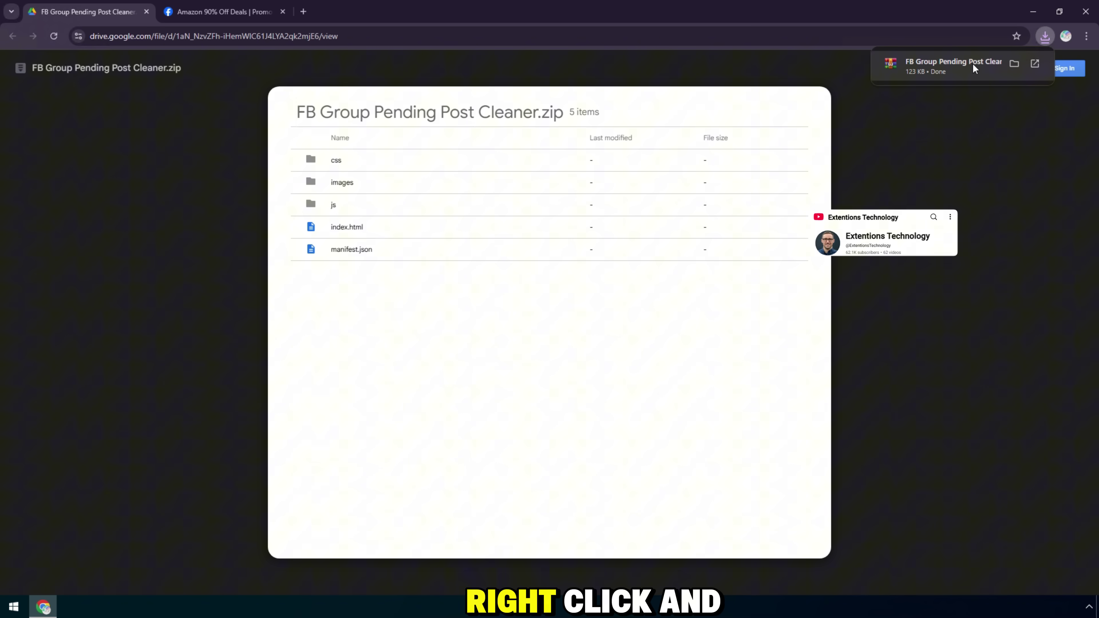
Open Chrome's extension management page and enable Developer mode
click(1086, 36)
mouse_move(930, 254)
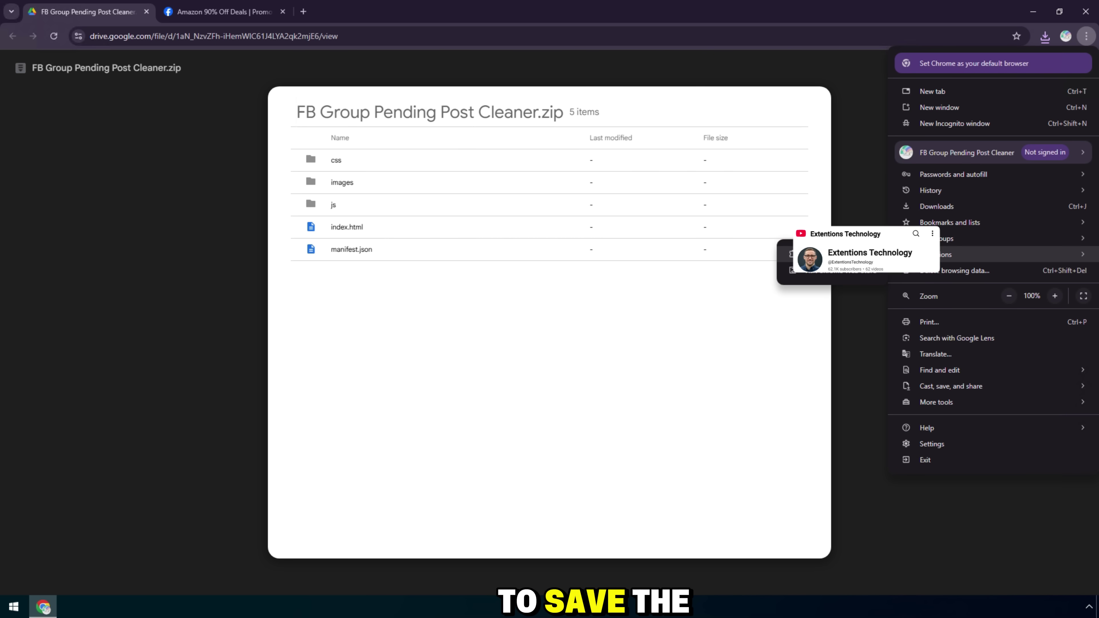
click(833, 254)
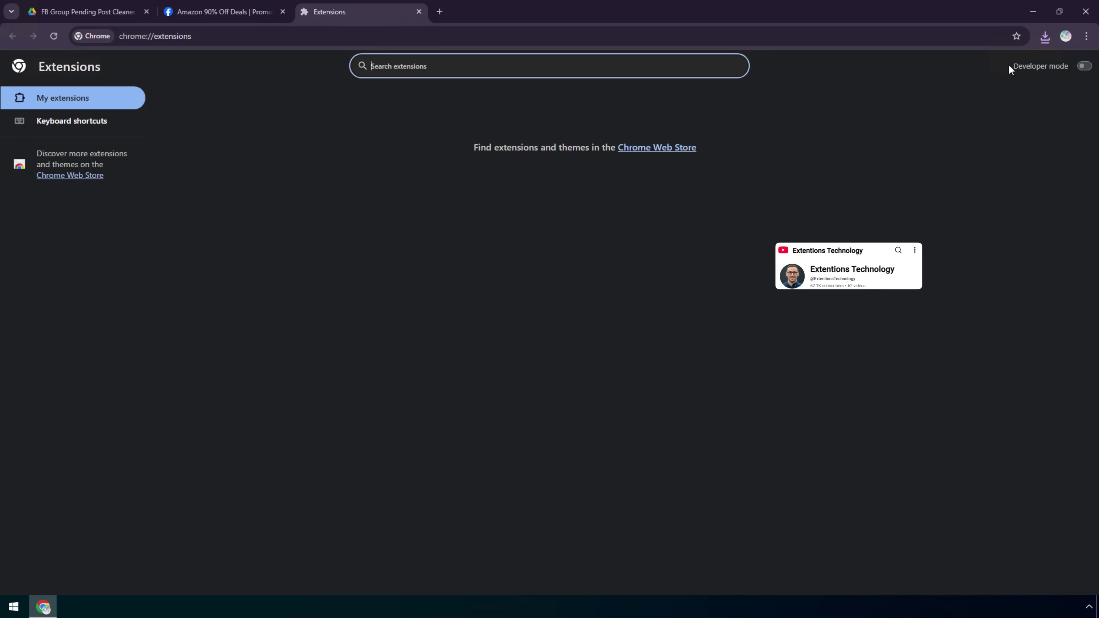
drag(1011, 68, 1049, 69)
click(1085, 67)
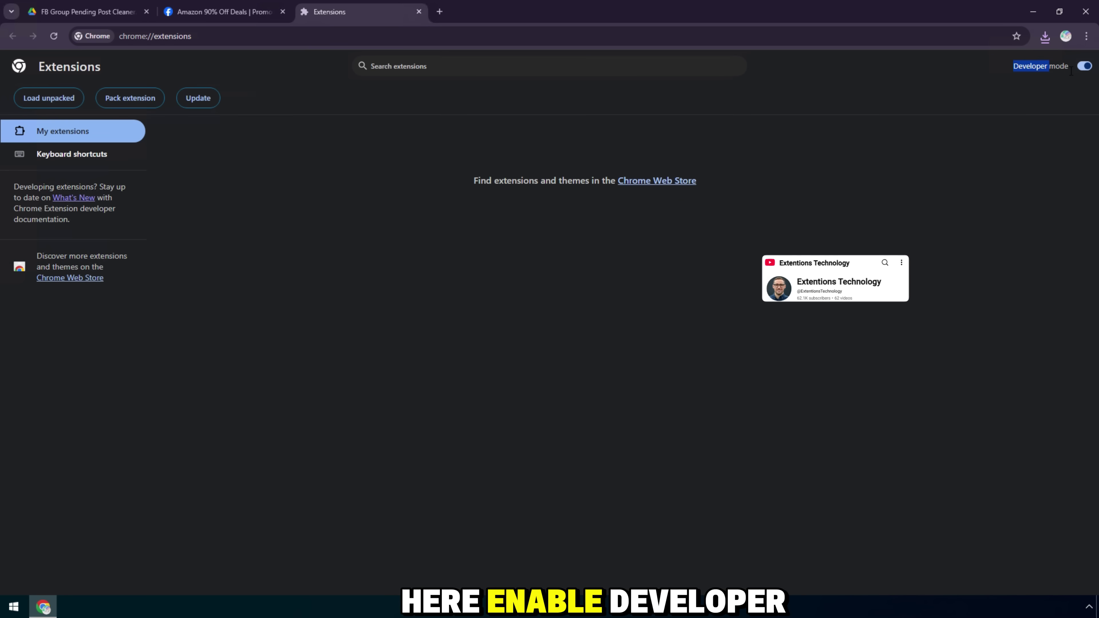
Open the downloaded archive in WinRAR and extract it to the FB Group Pending Post Cleaner folder on the Desktop
click(1043, 39)
click(922, 85)
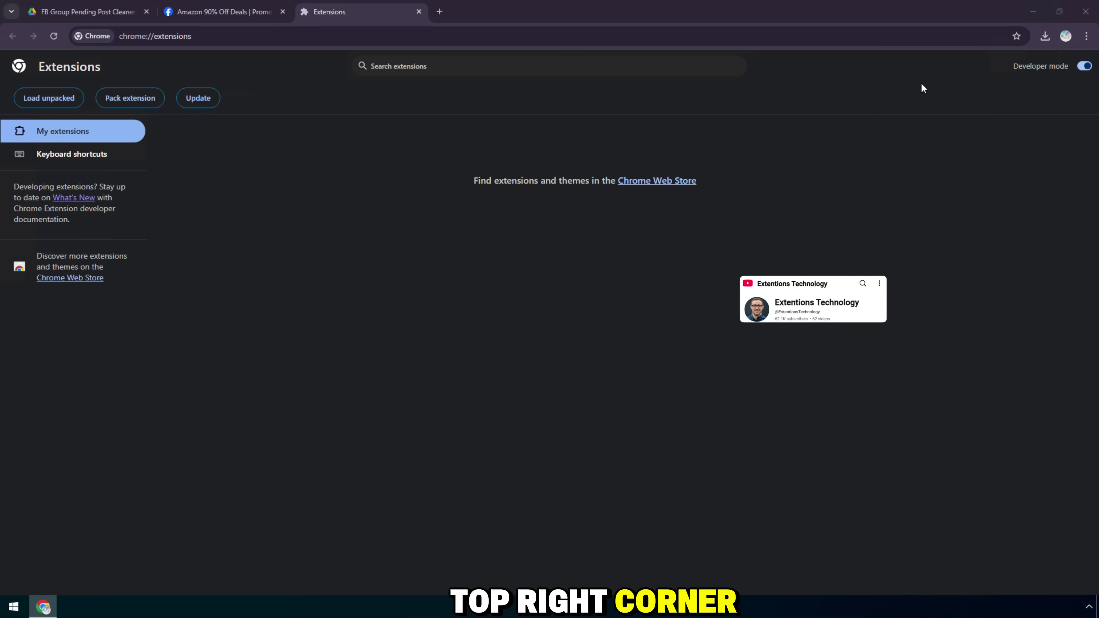
click(507, 181)
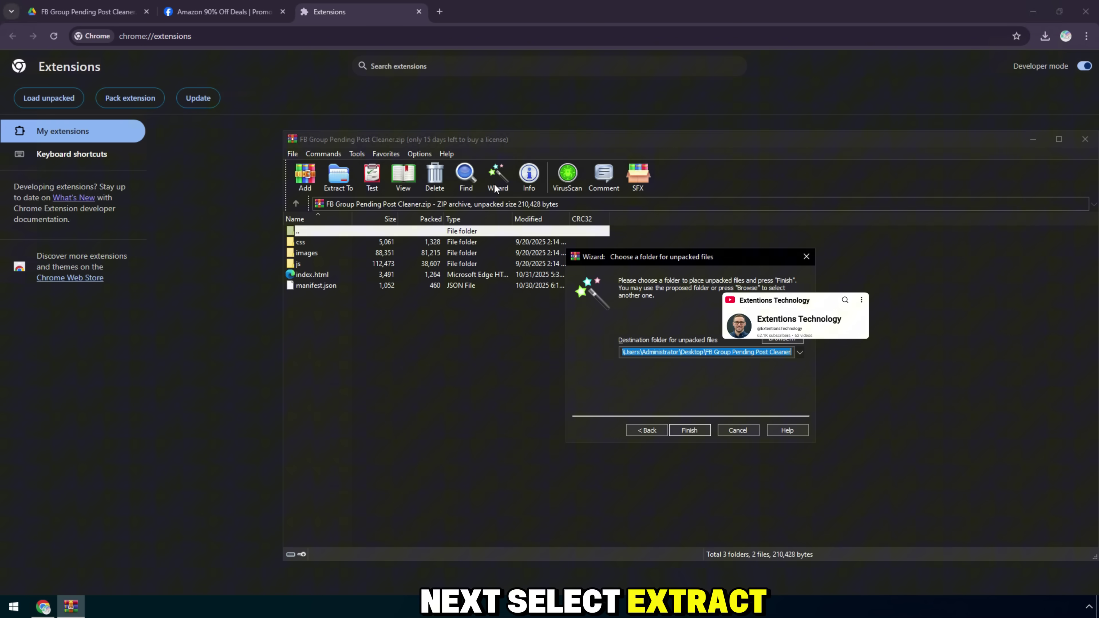
click(690, 429)
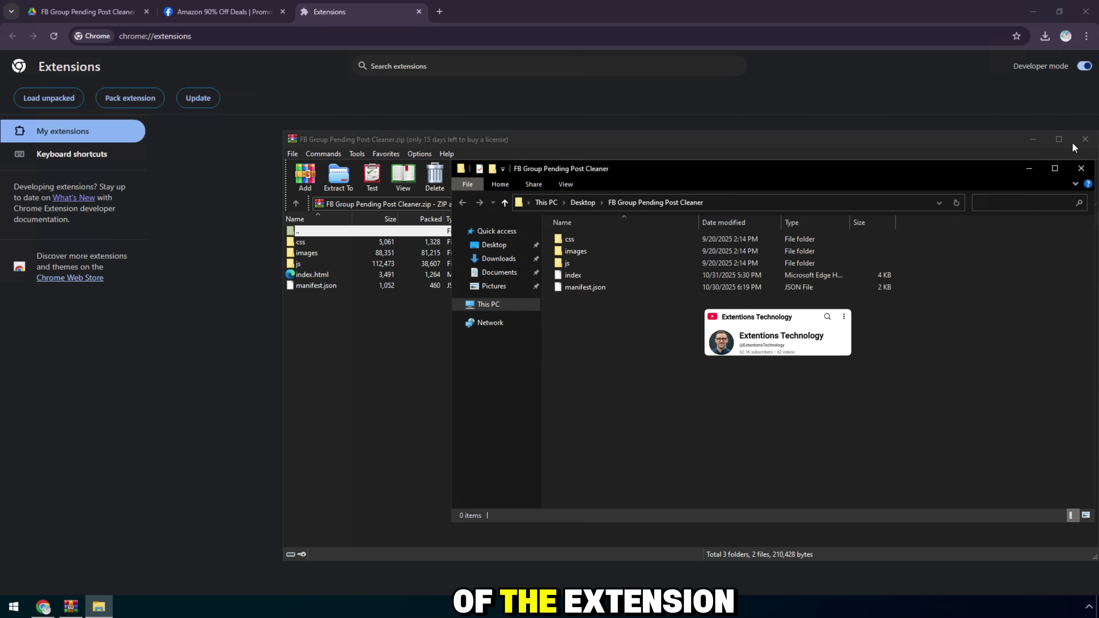
Load the extracted FB Group Pending Post Cleaner folder into Chrome as an unpacked extension and reload the extension
drag(677, 202, 307, 184)
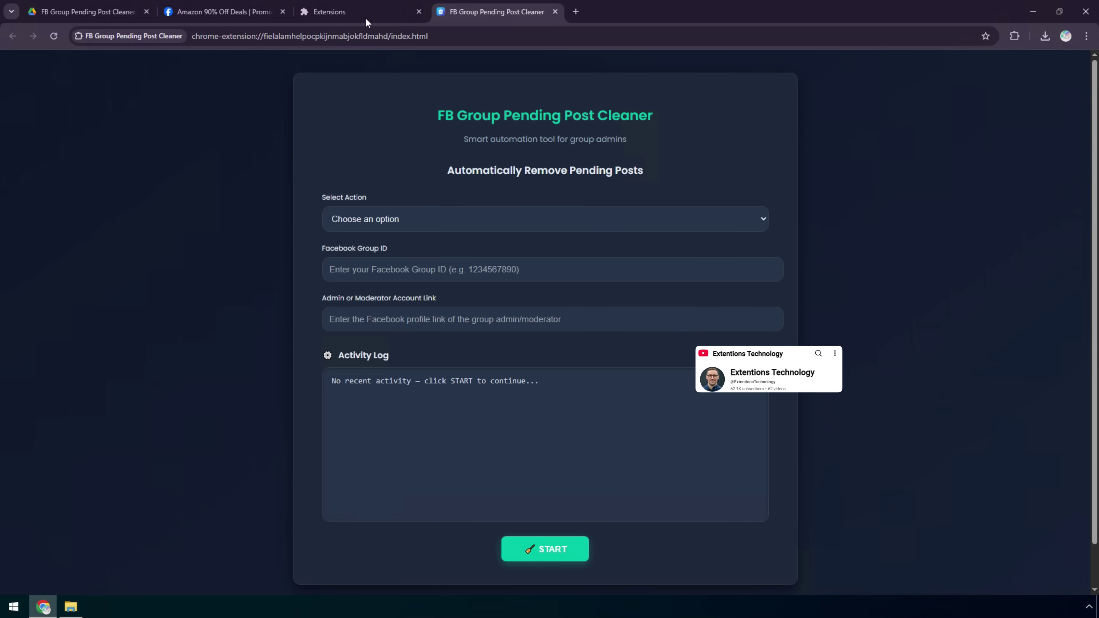
click(365, 18)
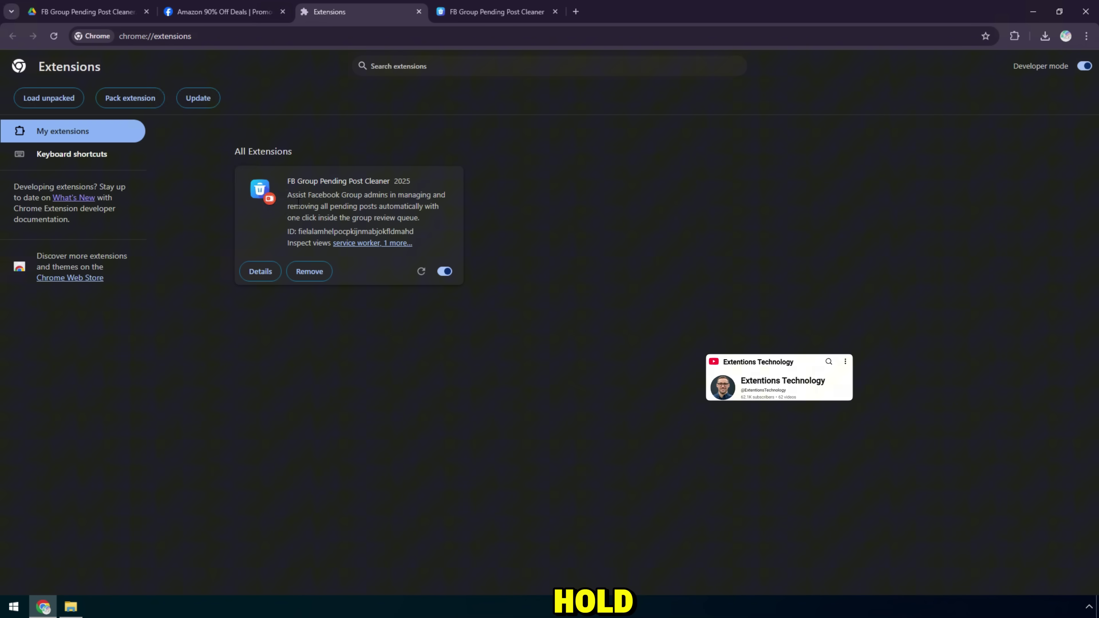
click(411, 214)
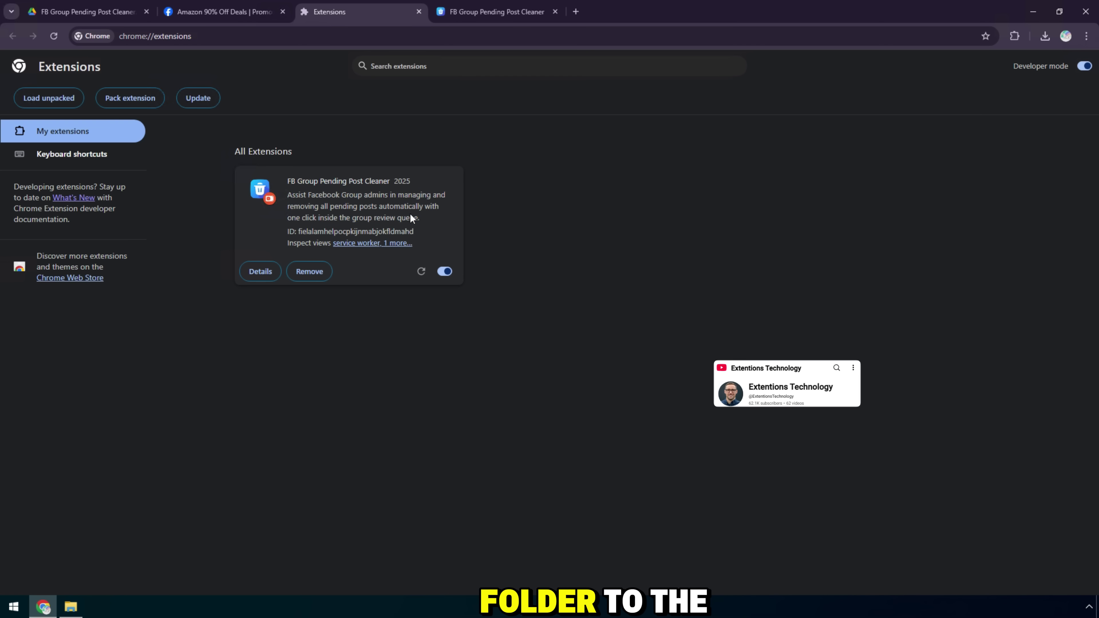
click(421, 272)
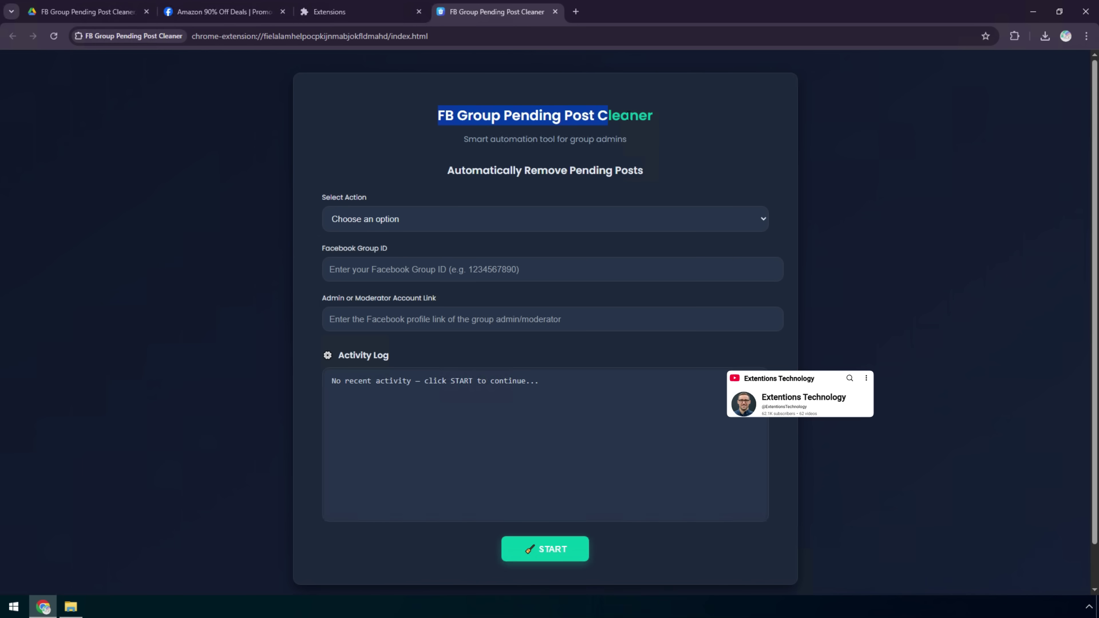
Choose "Delete all pending posts" as the action in FB Group Pending Post Cleaner
drag(627, 142, 628, 142)
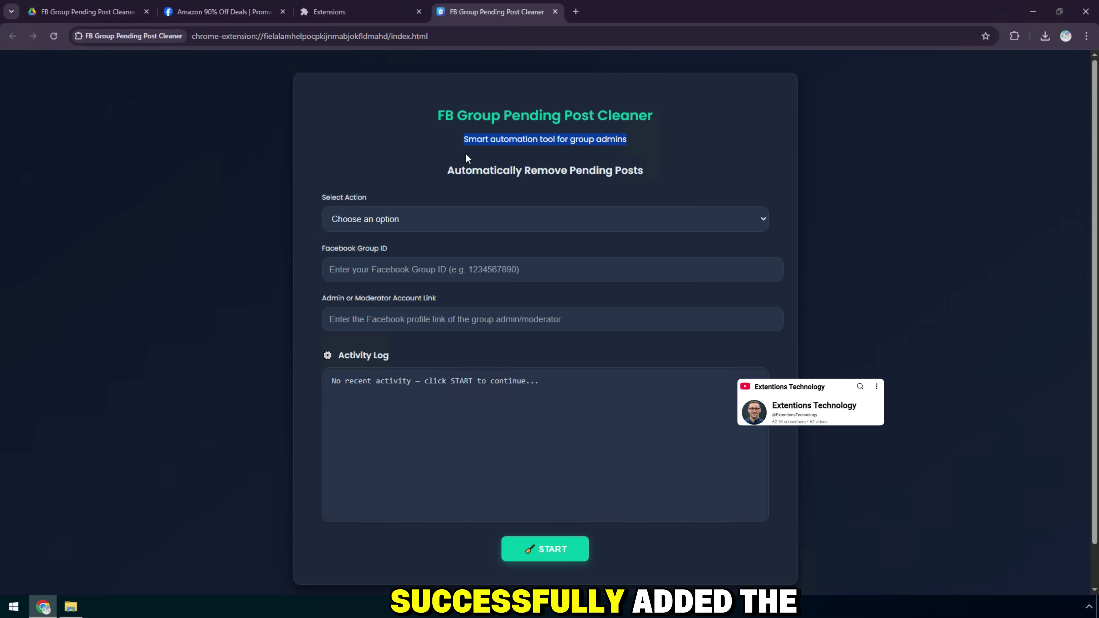
drag(541, 176, 646, 179)
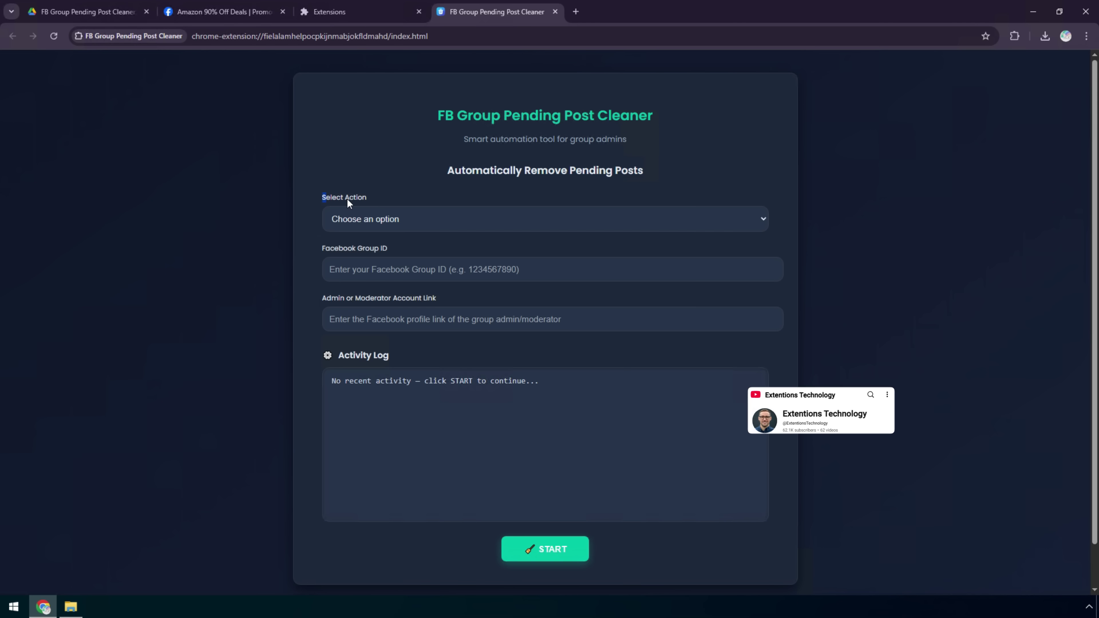
click(364, 220)
click(223, 12)
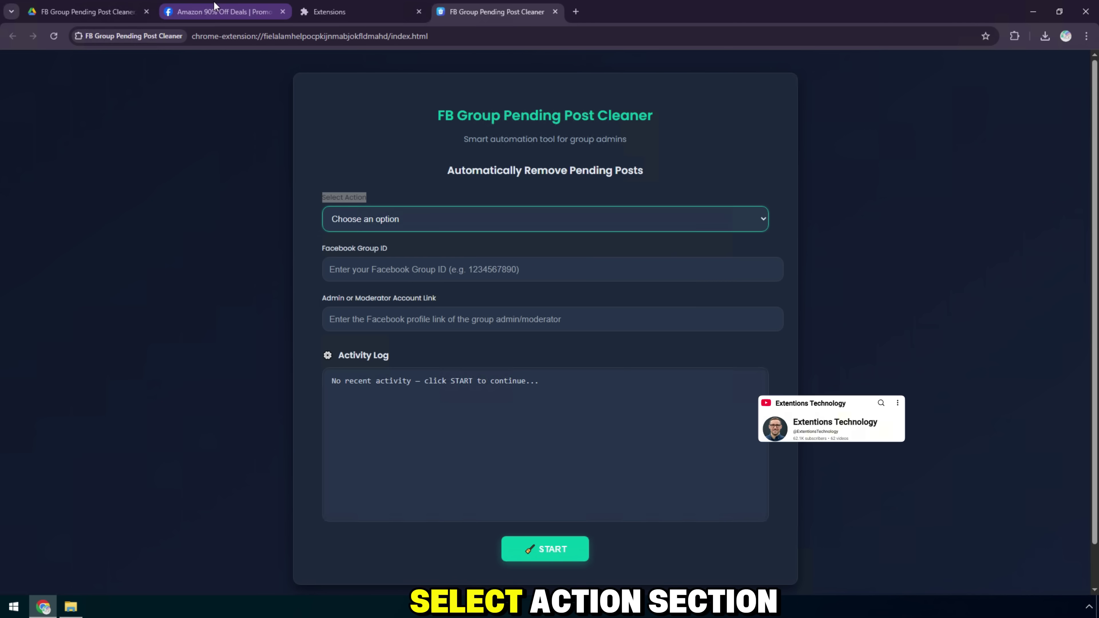
click(223, 12)
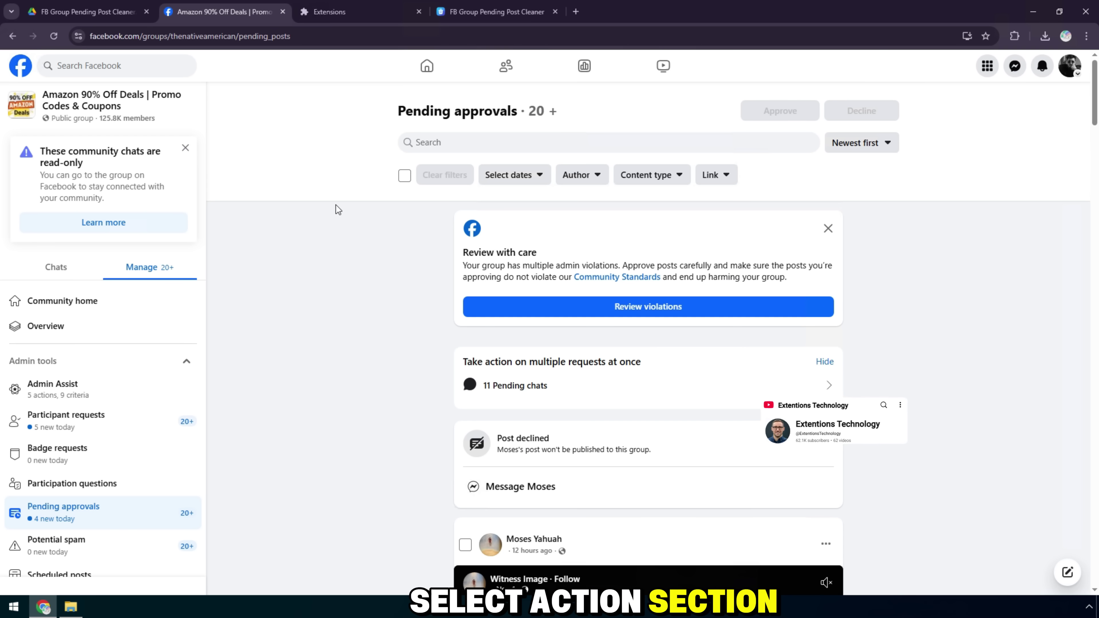
click(460, 6)
click(371, 218)
click(378, 256)
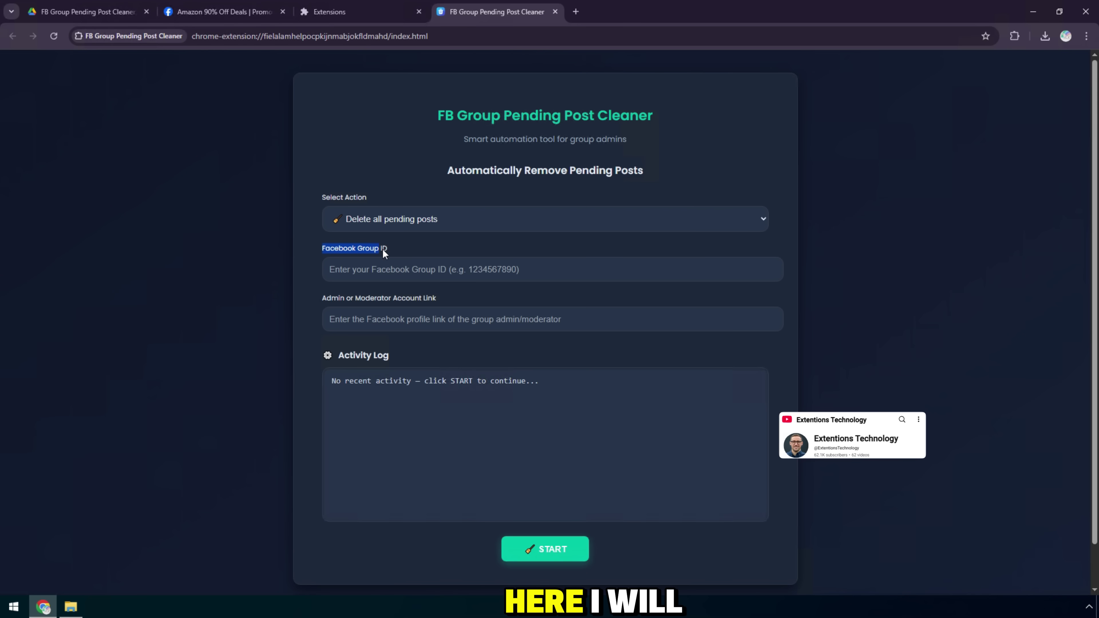
Copy the web address of the Facebook group's community home and return to the Pending Post Cleaner form
click(375, 269)
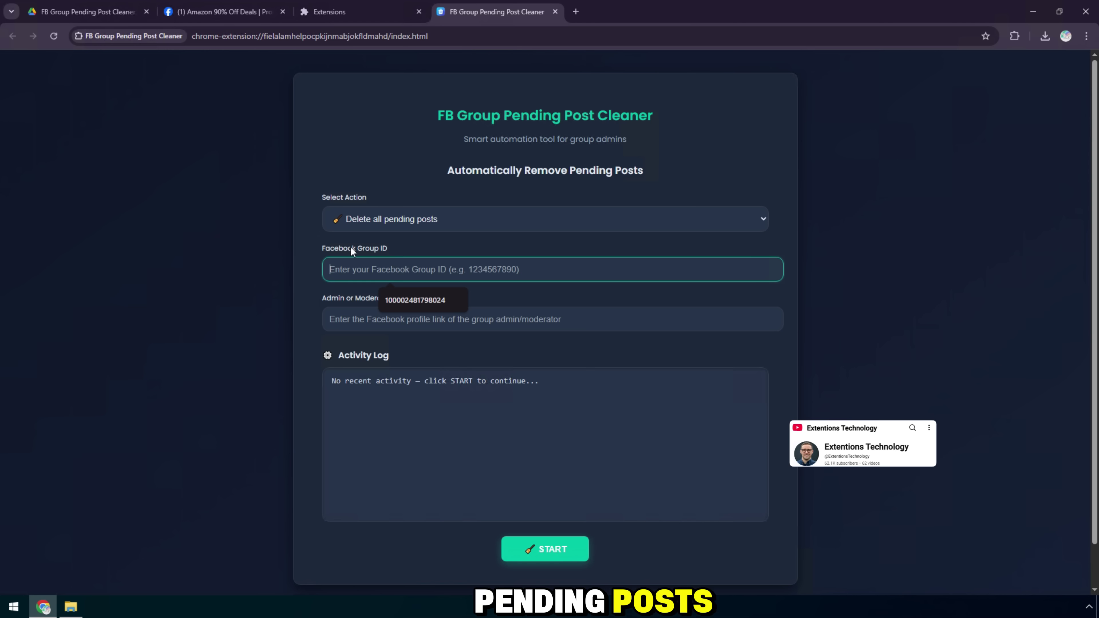
click(258, 5)
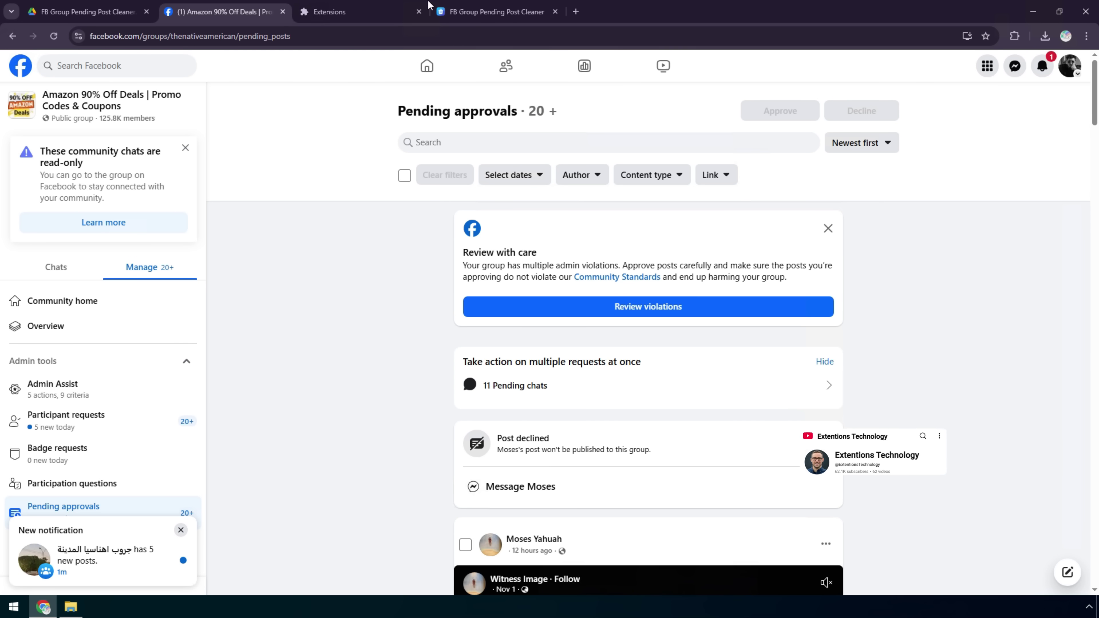
click(497, 12)
click(224, 12)
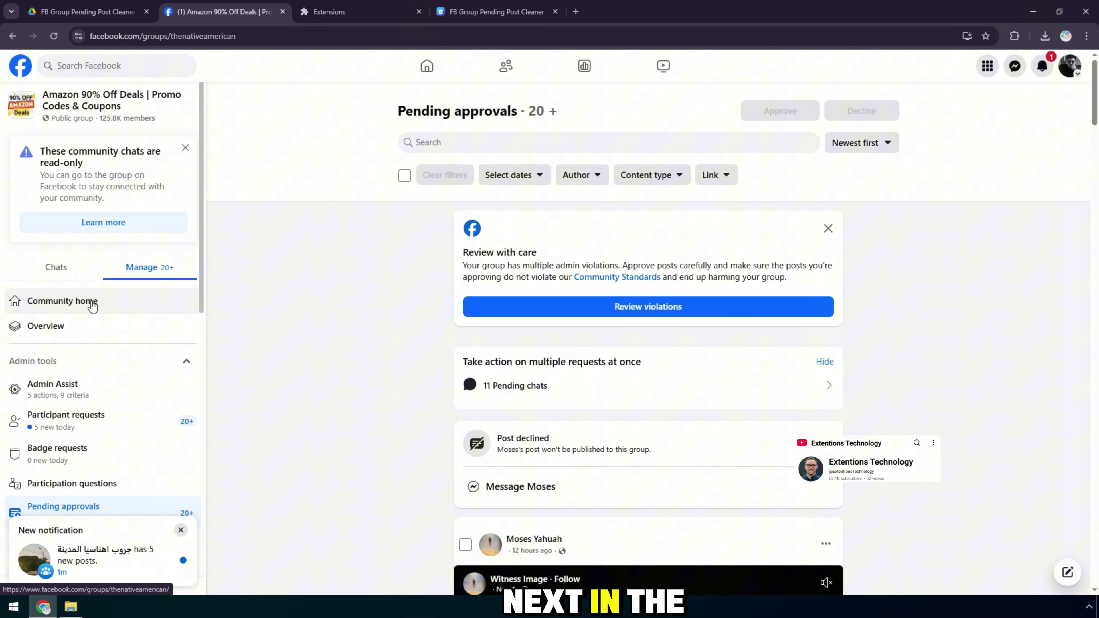
click(217, 38)
right_click(216, 38)
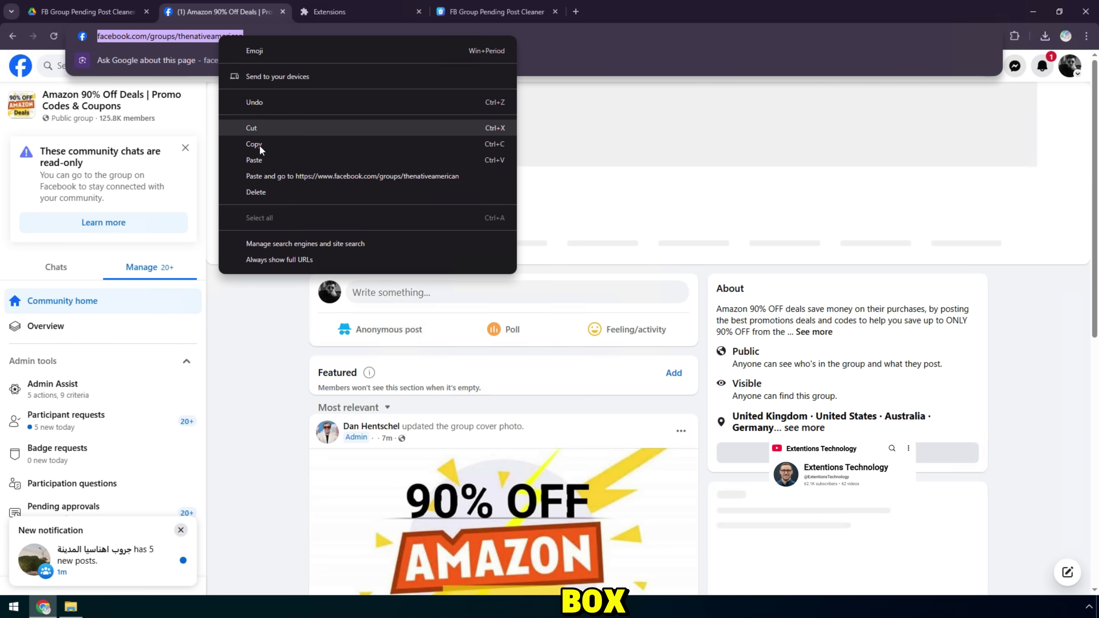
click(265, 145)
click(475, 6)
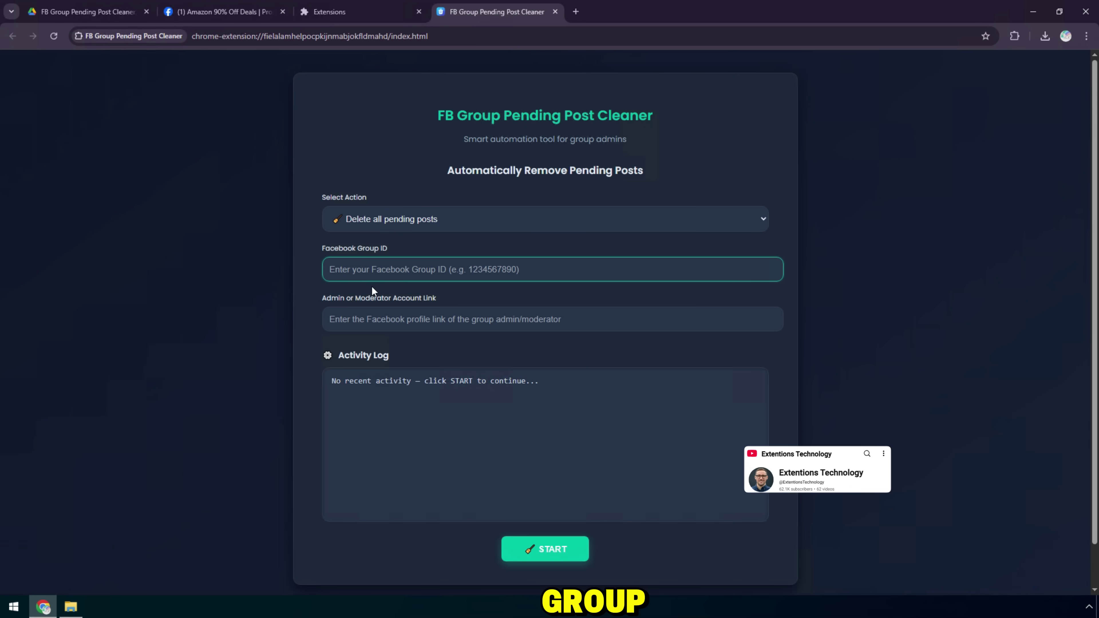
Open the group's admin list by appending /admins to the group's web address on Facebook
click(261, 8)
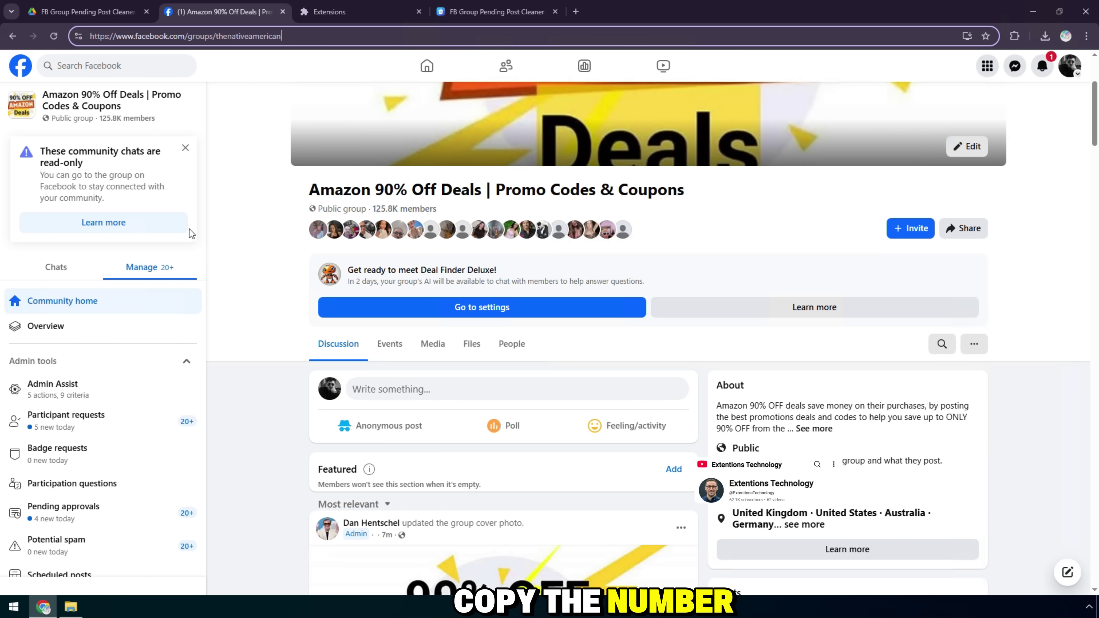
text(/admins)
key(Return)
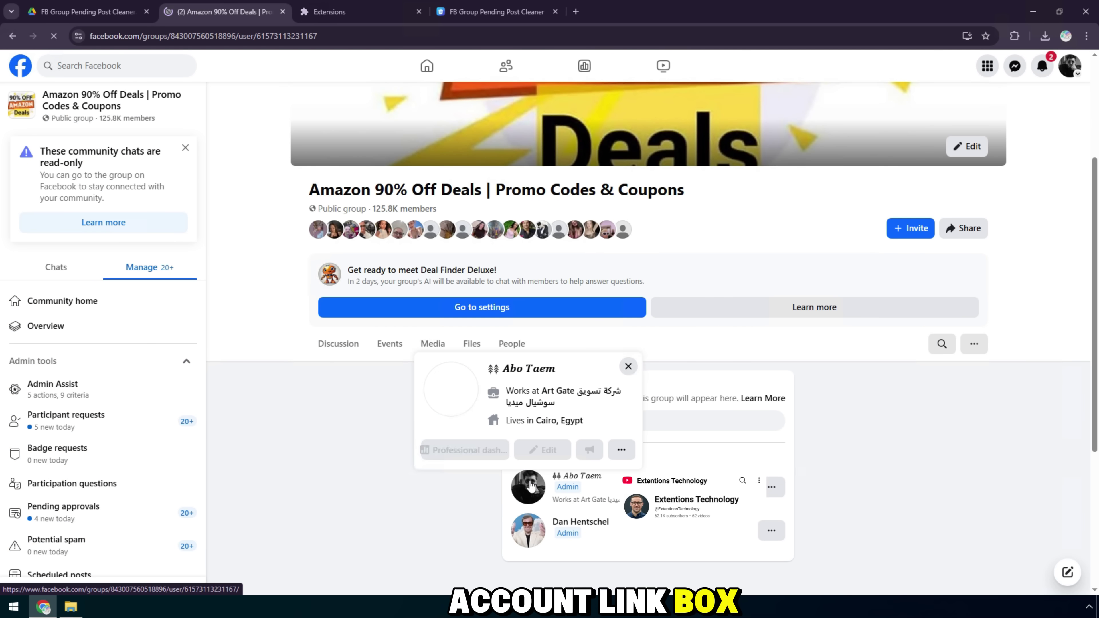
Open the first listed admin's group profile and copy its web address
click(532, 486)
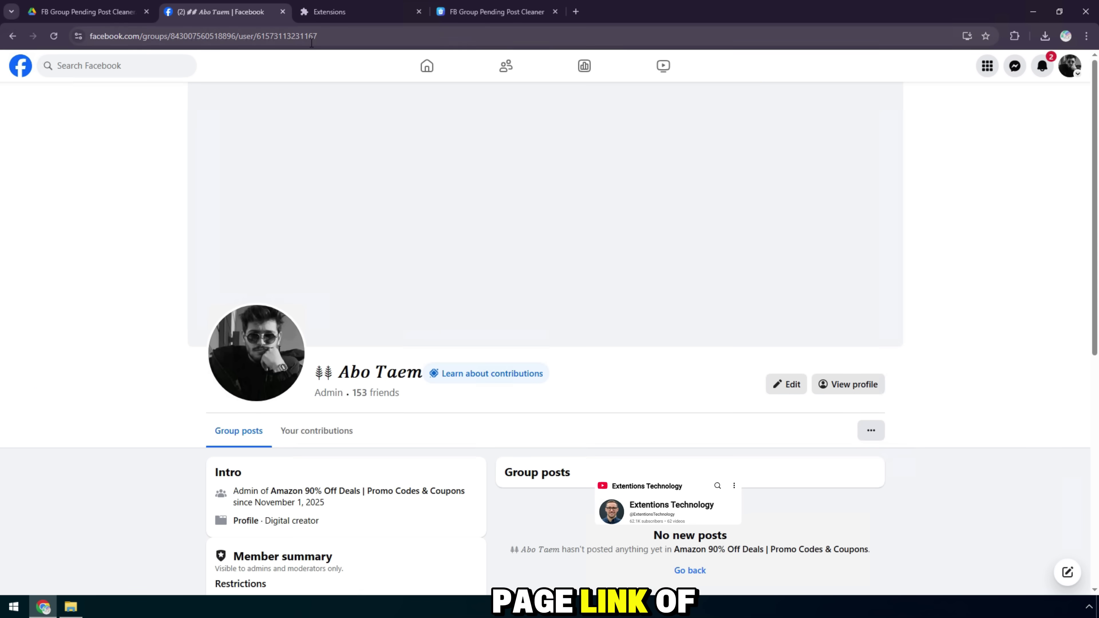
click(350, 36)
right_click(313, 36)
click(351, 142)
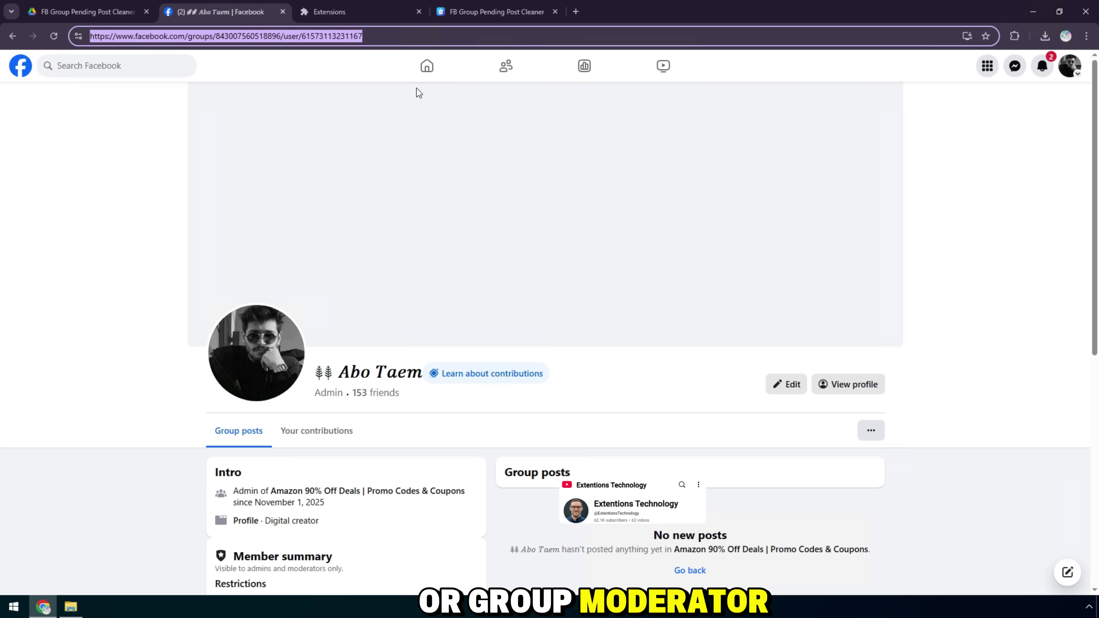
Paste the copied admin profile address as the Admin or Moderator Account Link in the Pending Post Cleaner form and check the activity log
click(497, 12)
click(380, 322)
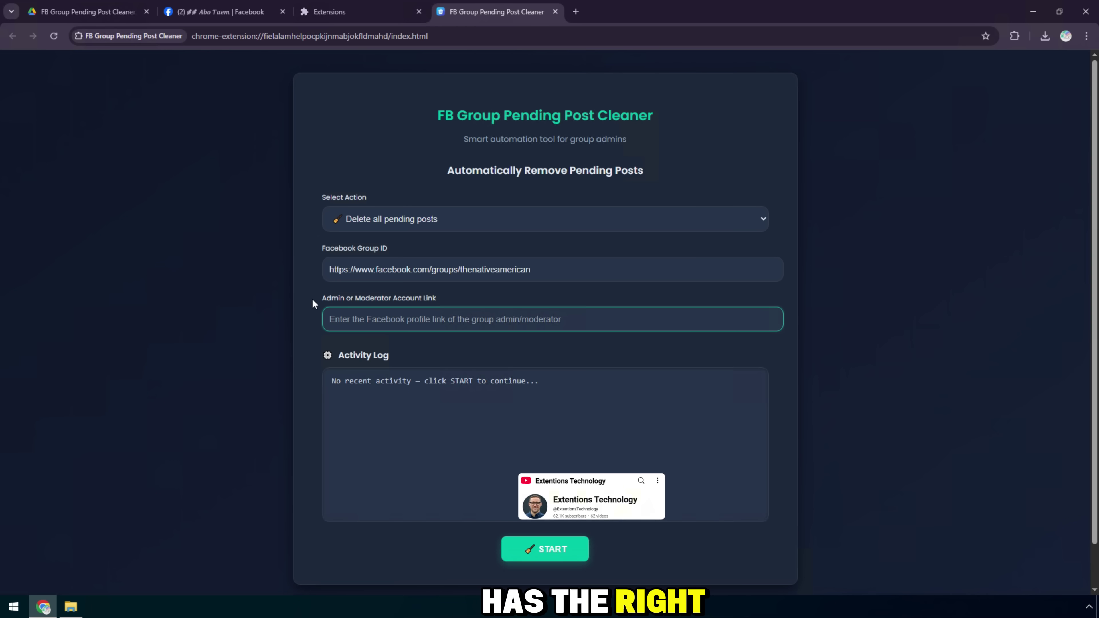
click(351, 322)
key(ctrl+v)
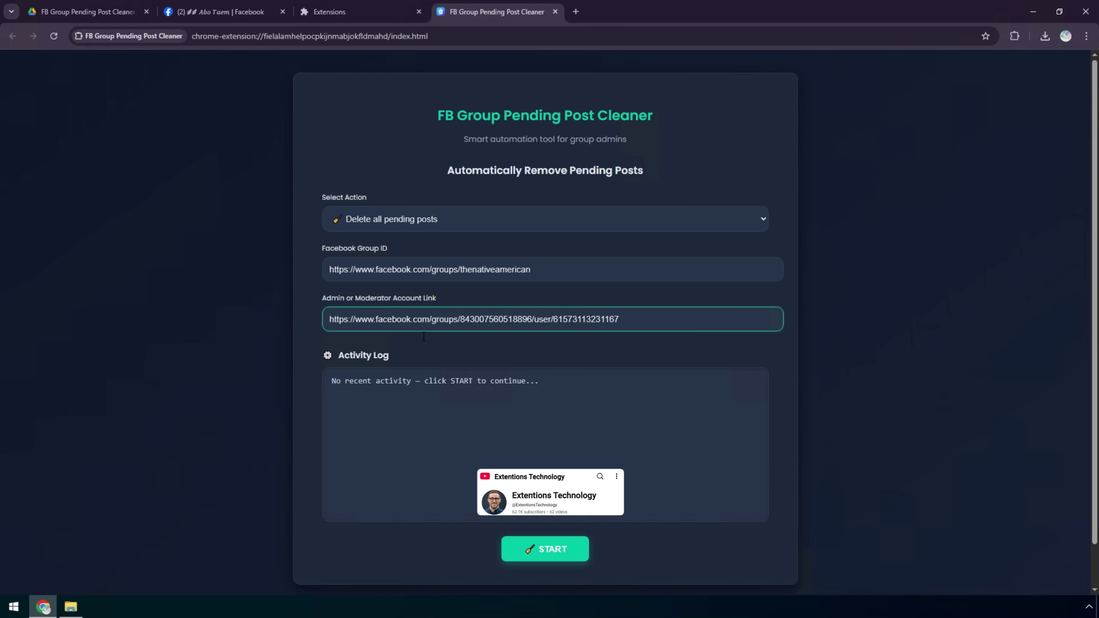
drag(339, 356, 412, 357)
click(339, 387)
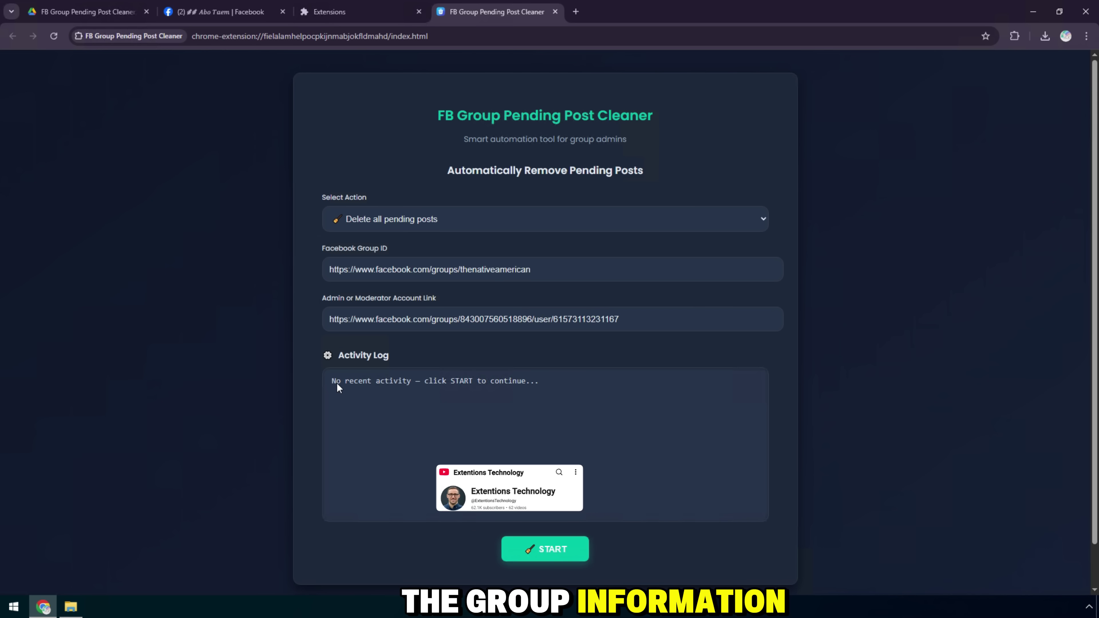
drag(333, 382, 542, 382)
click(438, 382)
Return to the Amazon 90% Off Deals group on Facebook and open its pending approvals
click(219, 12)
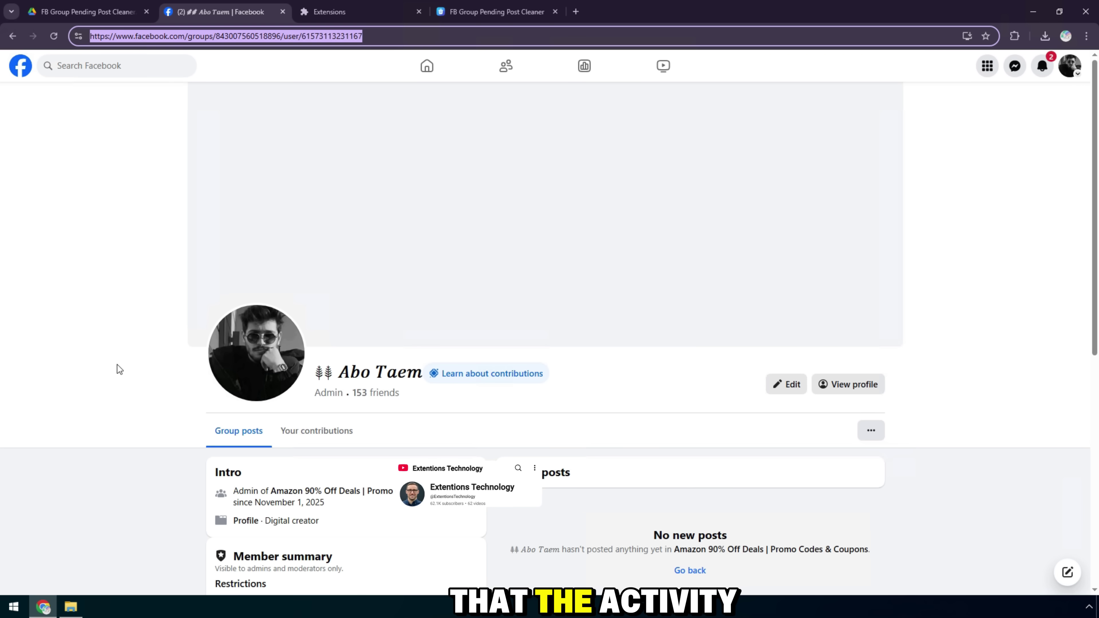
click(13, 36)
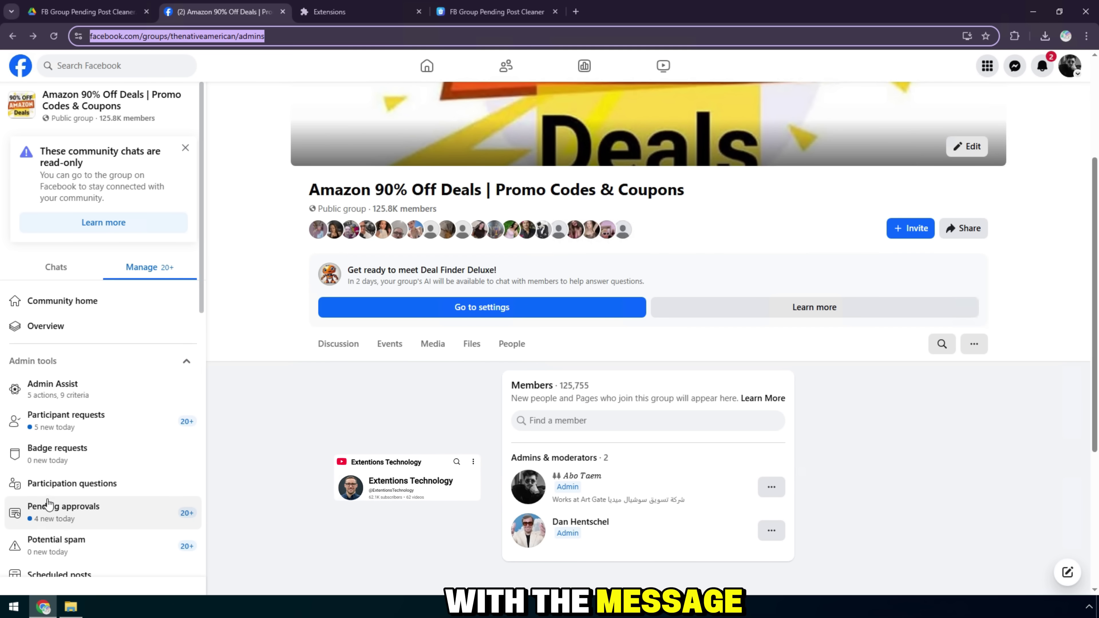
click(52, 515)
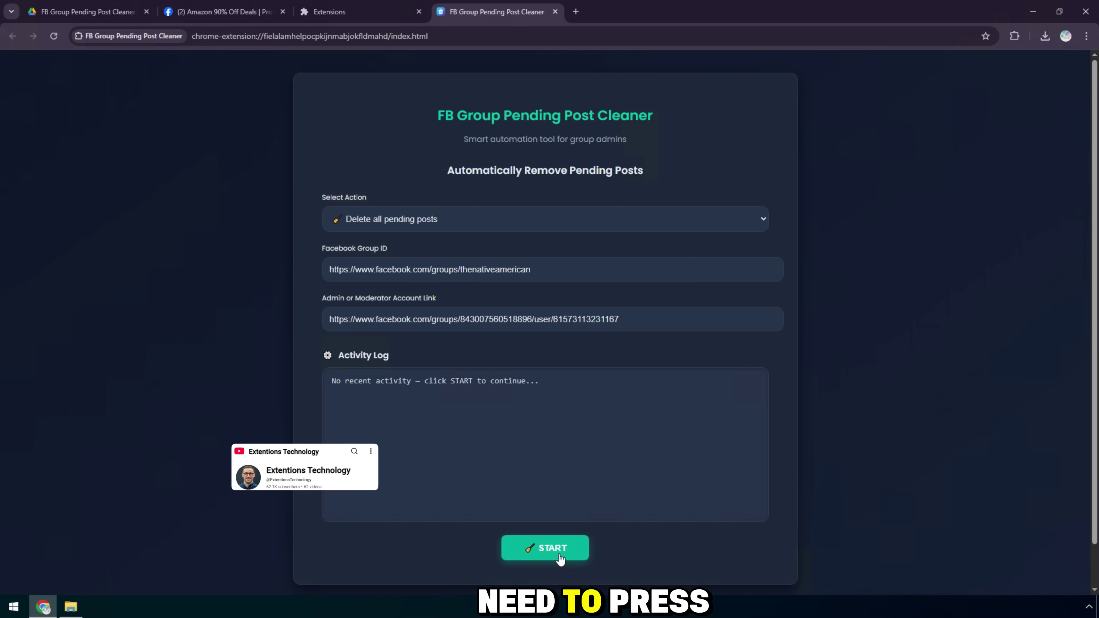
Start the deletion of all pending posts in Pending Post Cleaner and follow the run until it finishes
click(554, 548)
drag(507, 290, 571, 300)
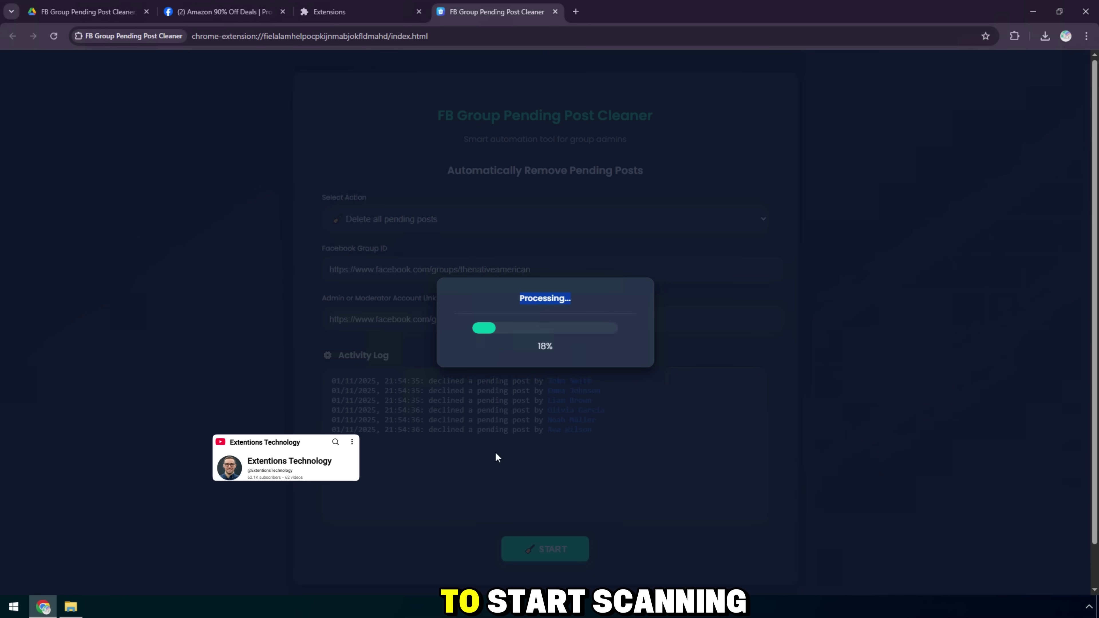
click(330, 397)
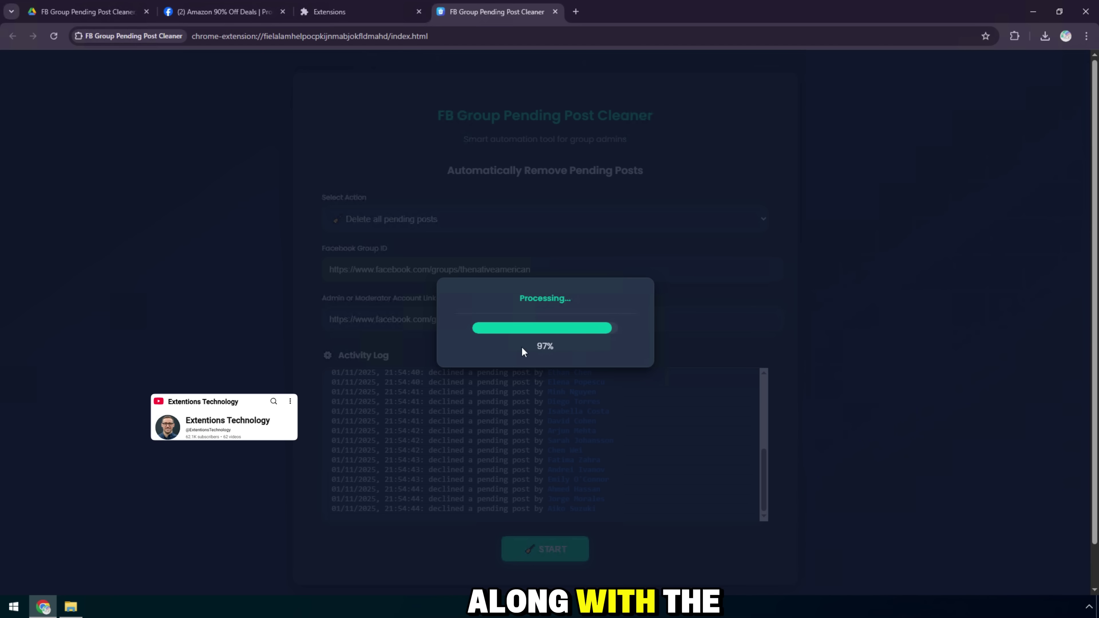
drag(457, 343, 569, 357)
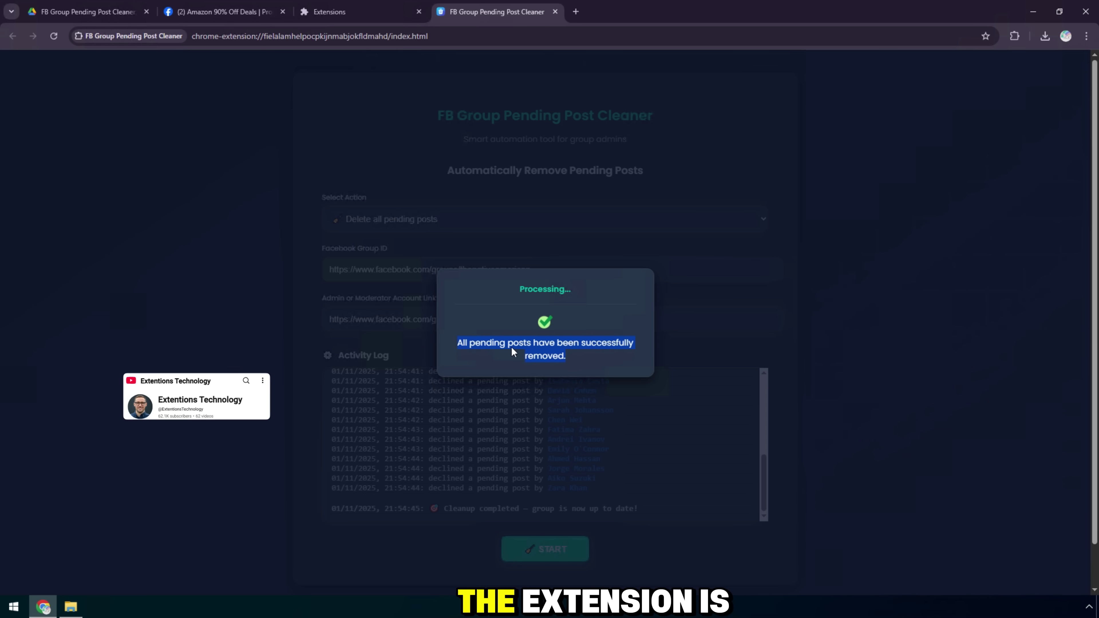
click(475, 343)
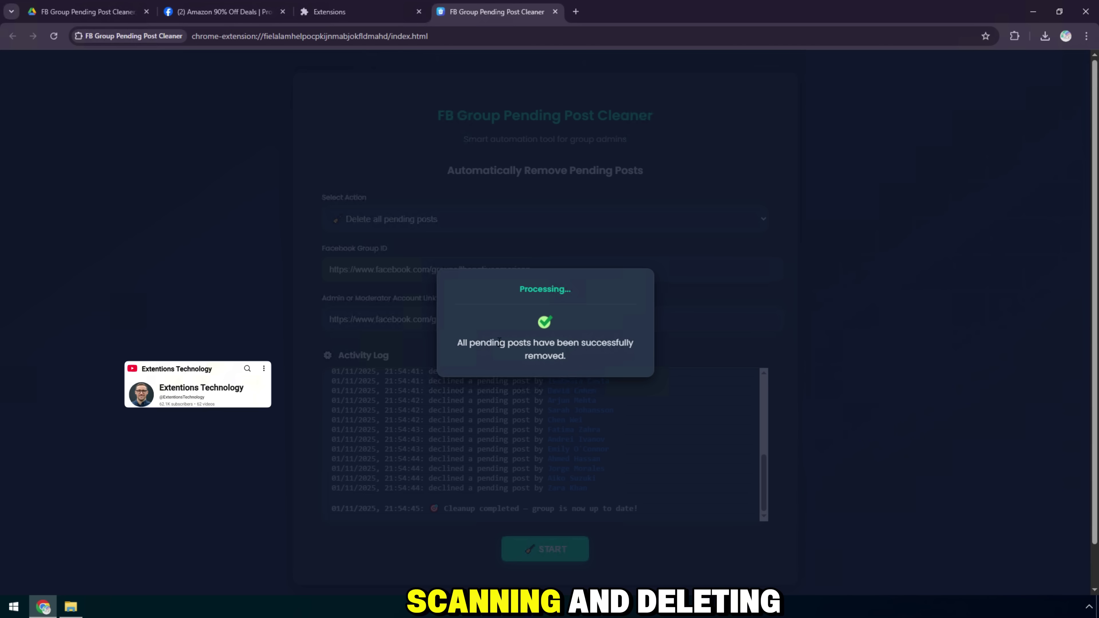
click(207, 13)
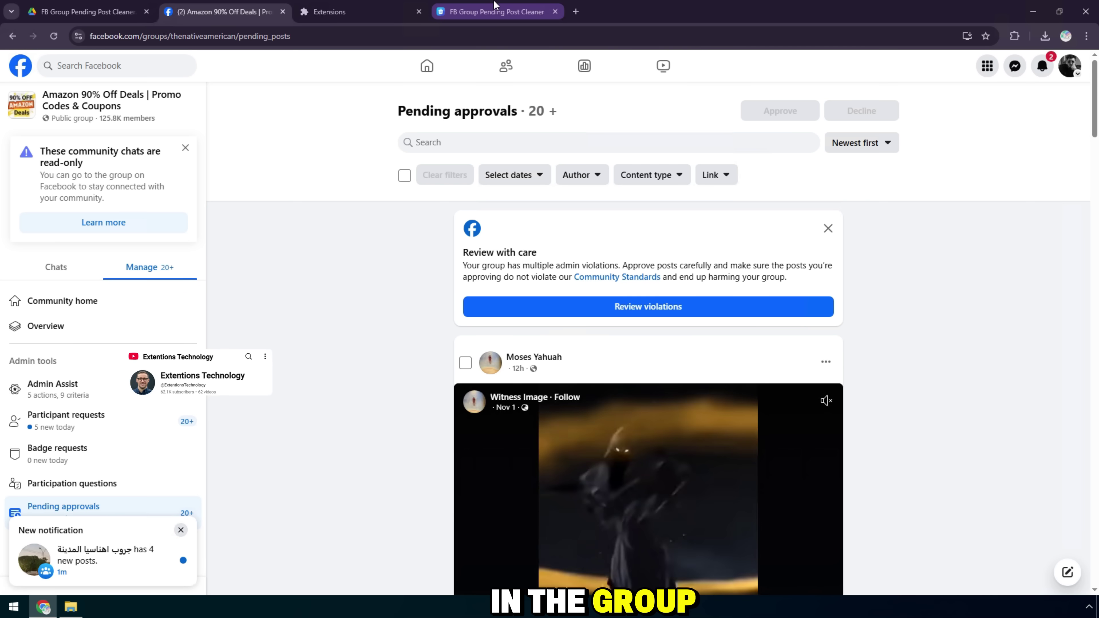
click(497, 12)
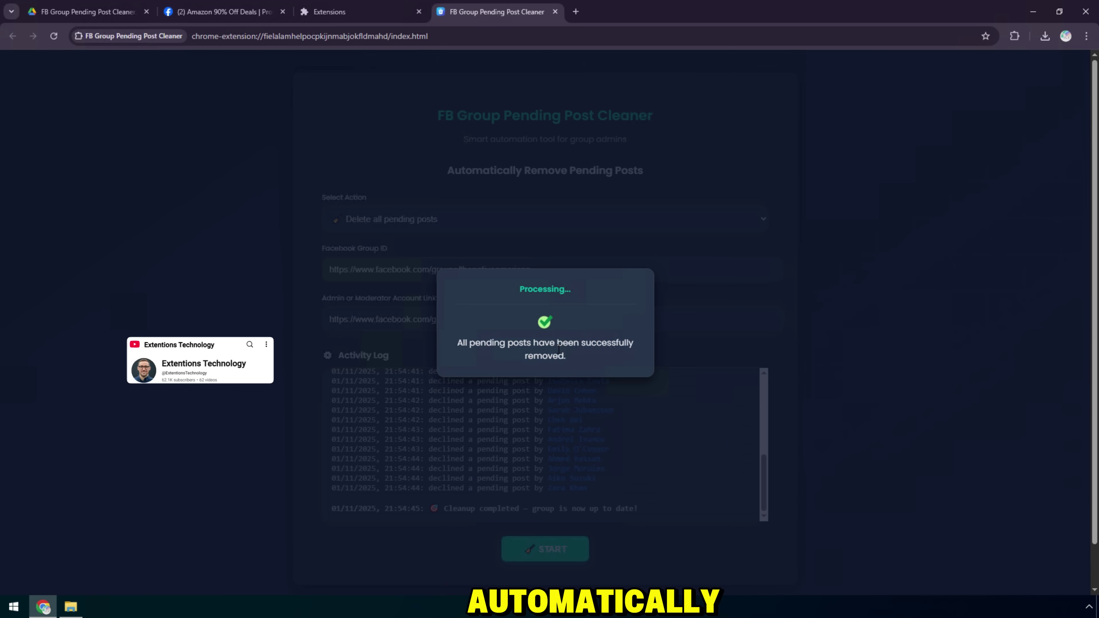
click(571, 342)
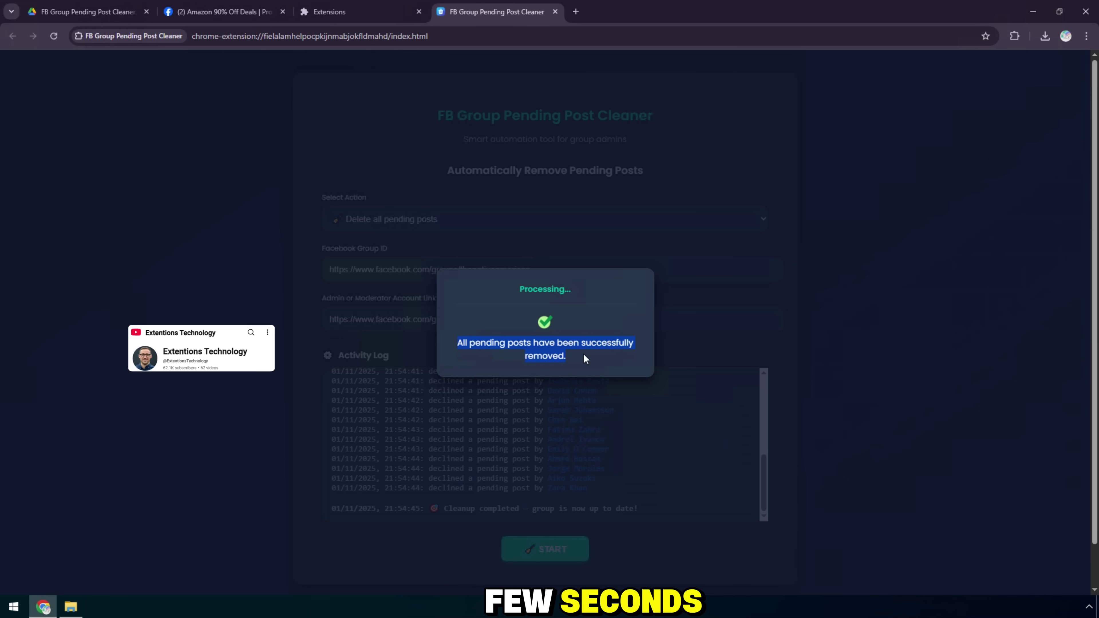
click(580, 357)
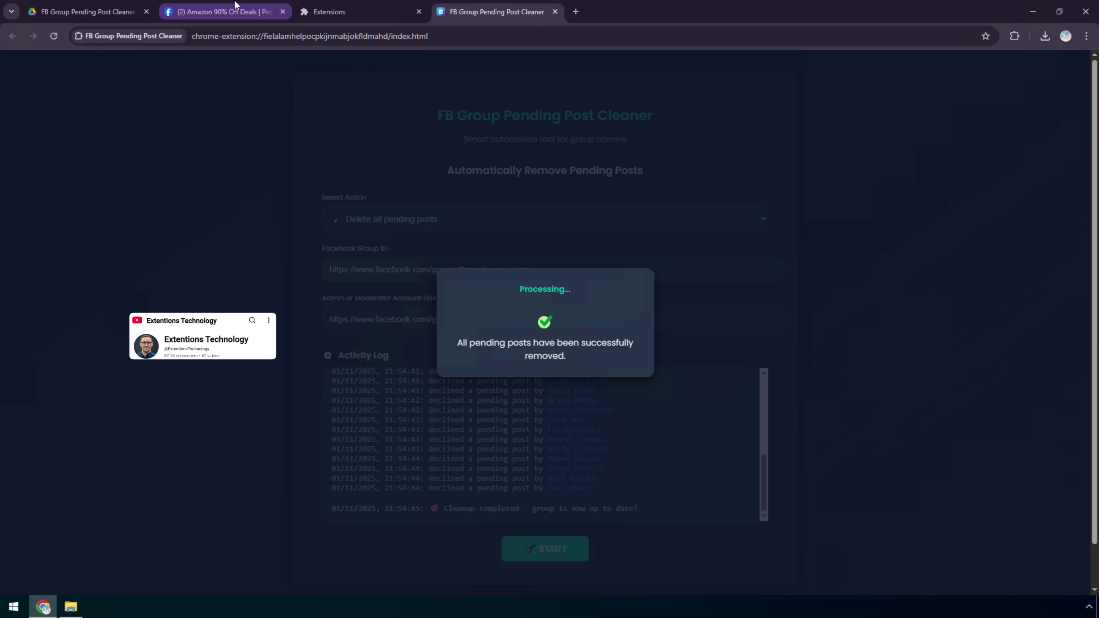
Reload the Facebook group's pending approvals page and examine the count and list of posts awaiting review
click(262, 15)
click(53, 36)
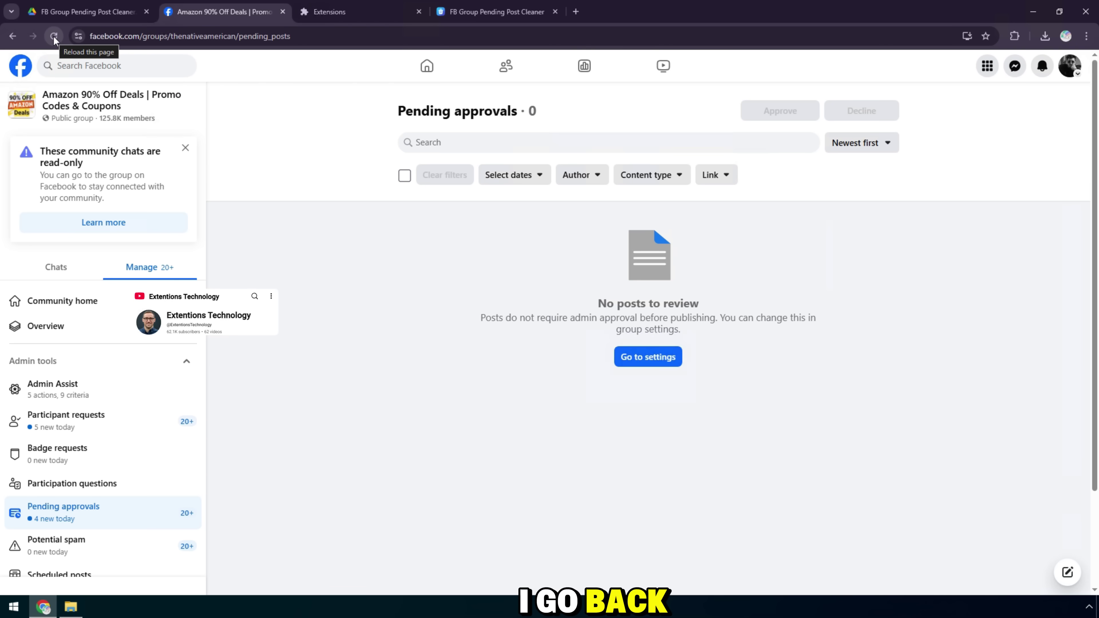
triple_click(491, 113)
double_click(541, 113)
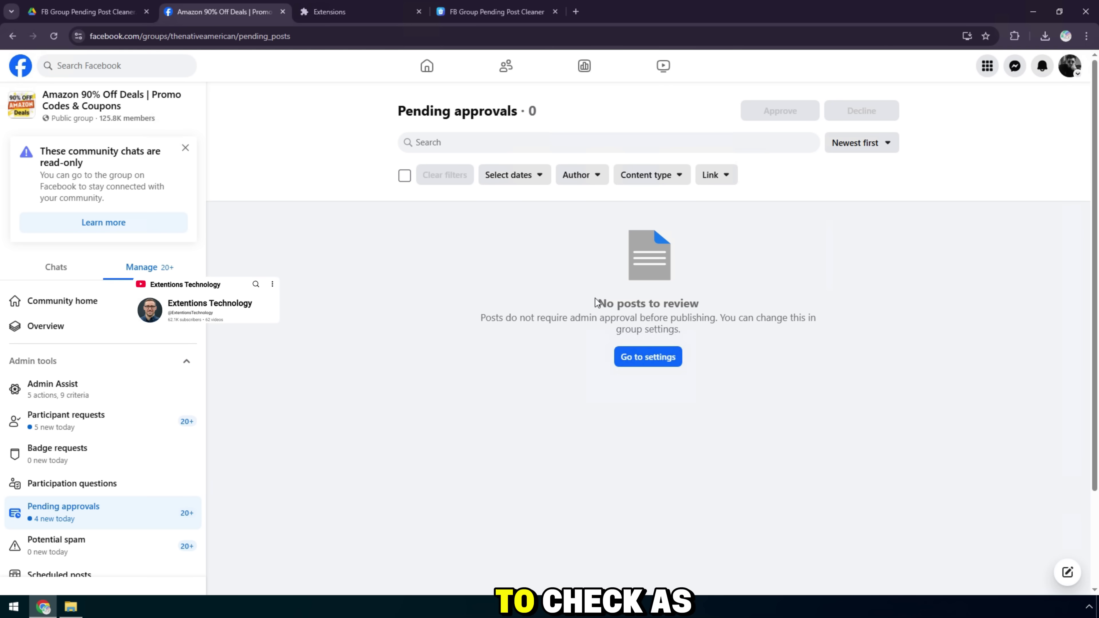
drag(621, 324, 691, 326)
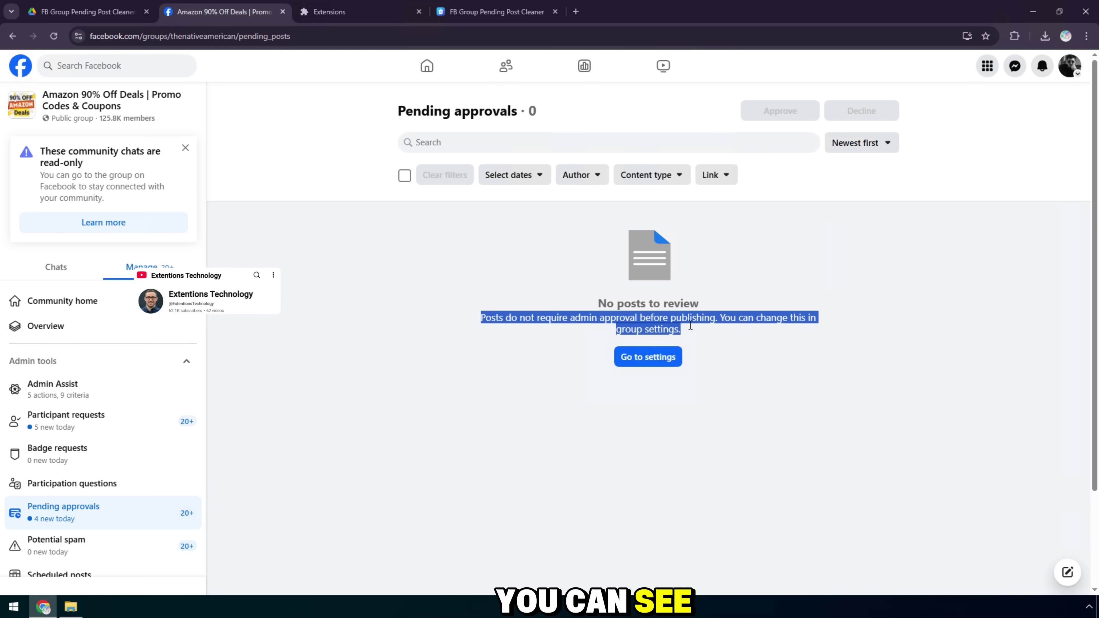
click(554, 309)
click(54, 35)
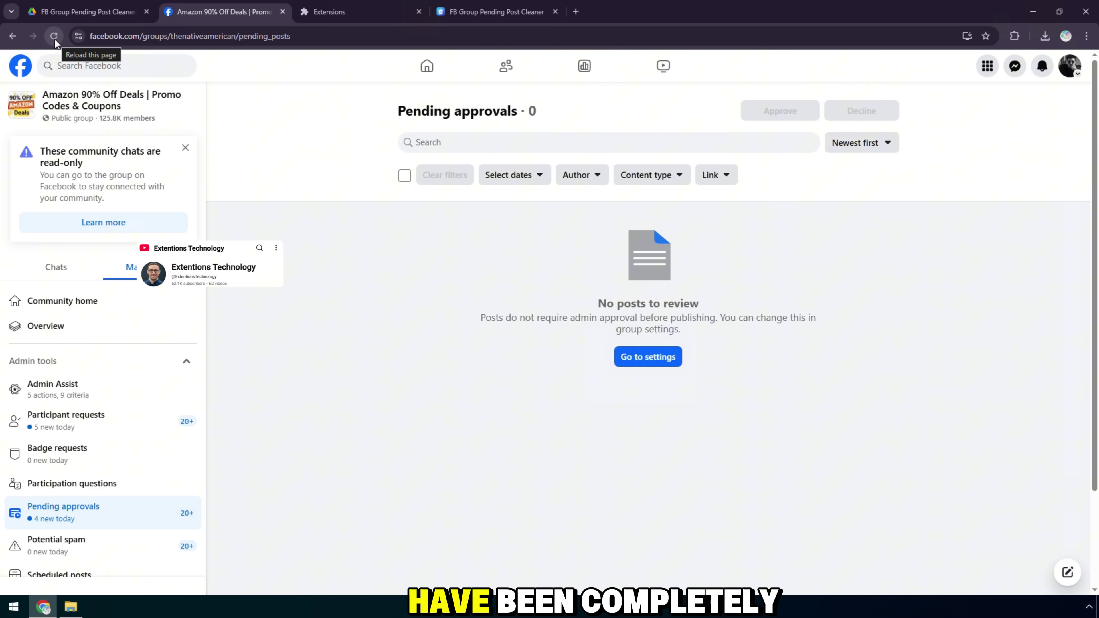
triple_click(511, 111)
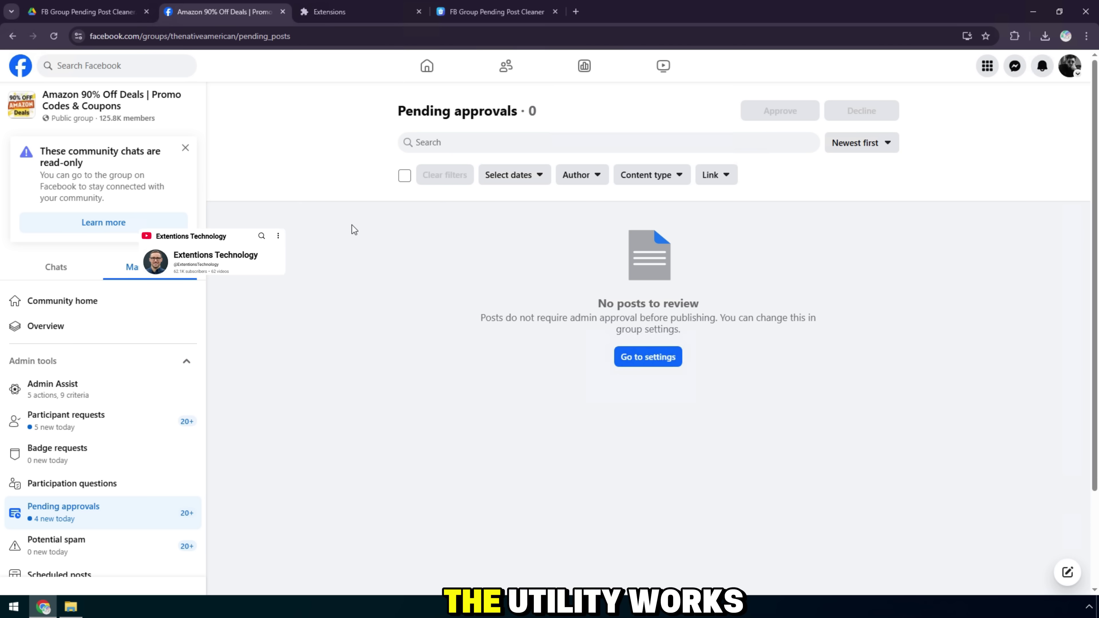
click(695, 285)
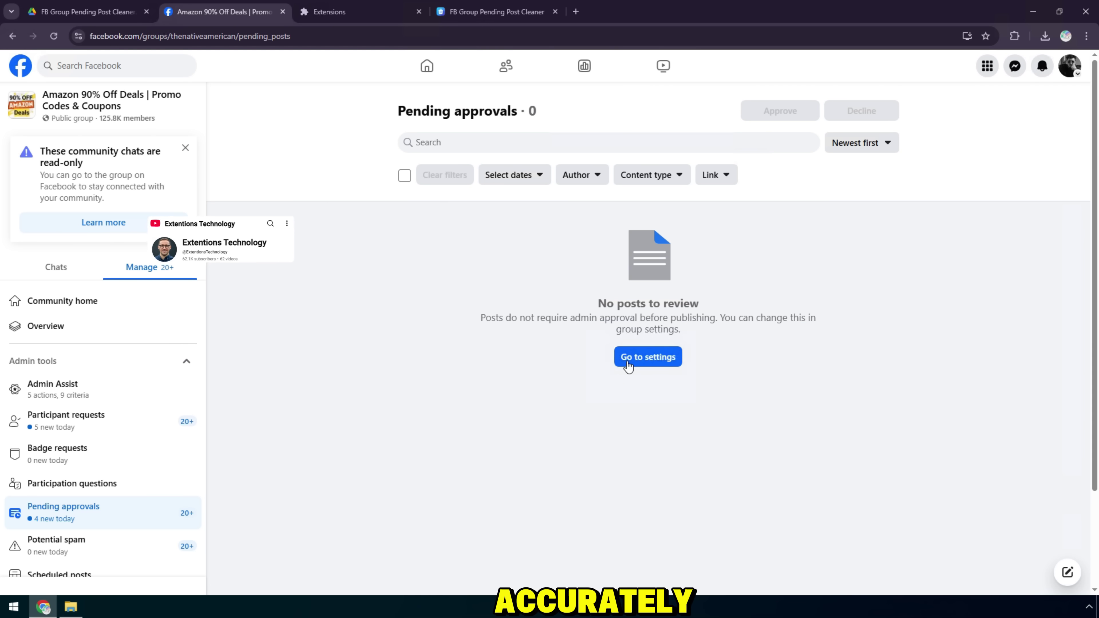
drag(571, 307, 781, 349)
click(646, 313)
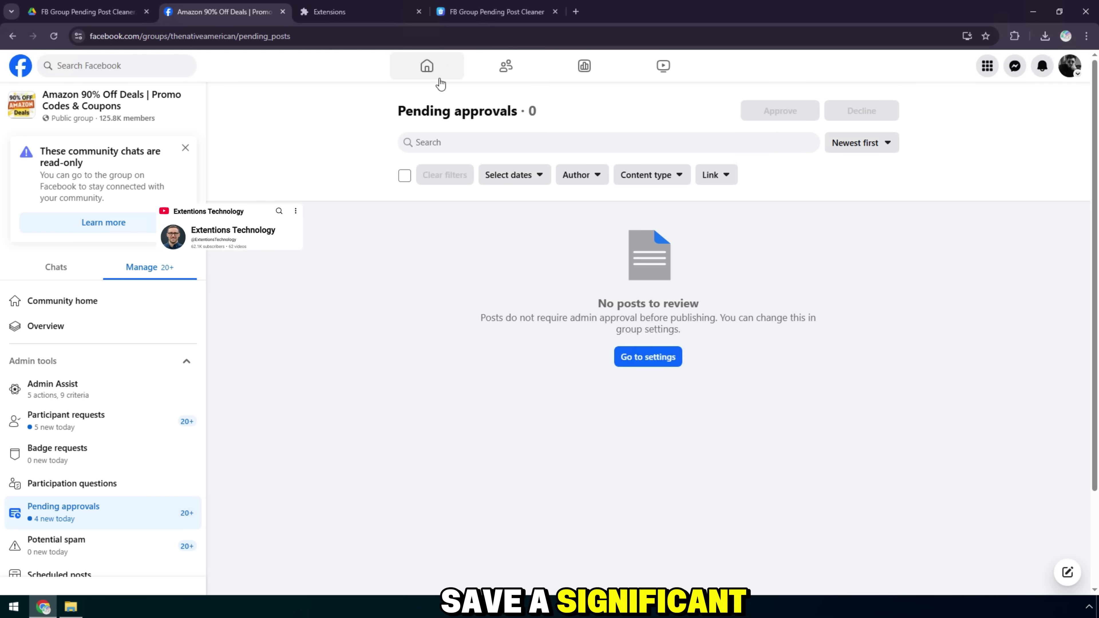
Open the pending posts of the Walmart Hidden Clearance Sales! group from the Facebook home page's groups
click(426, 67)
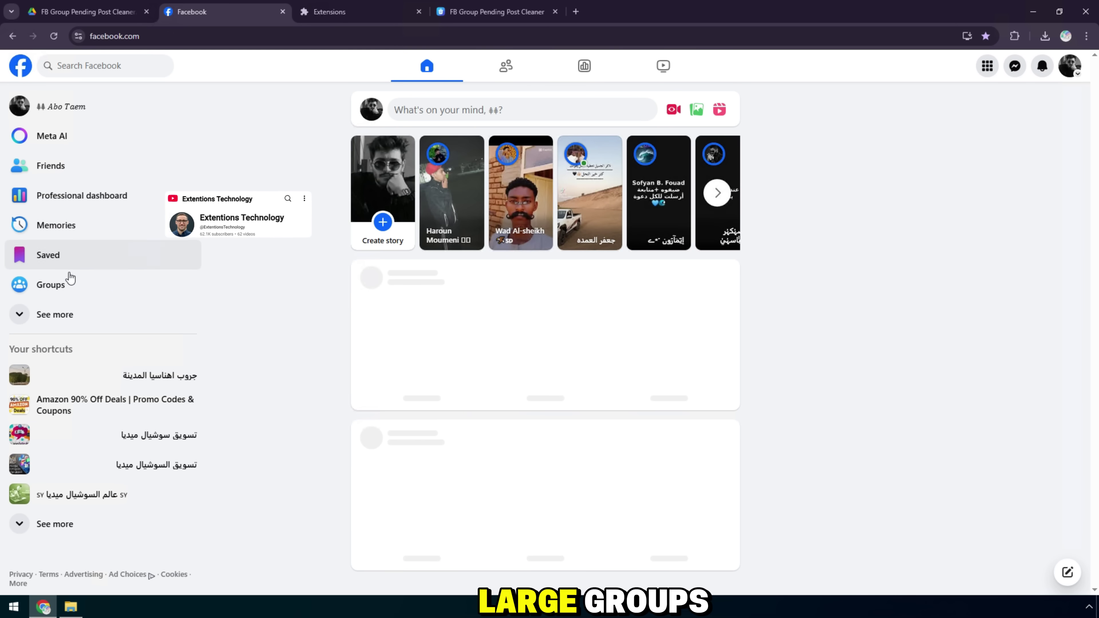
click(56, 284)
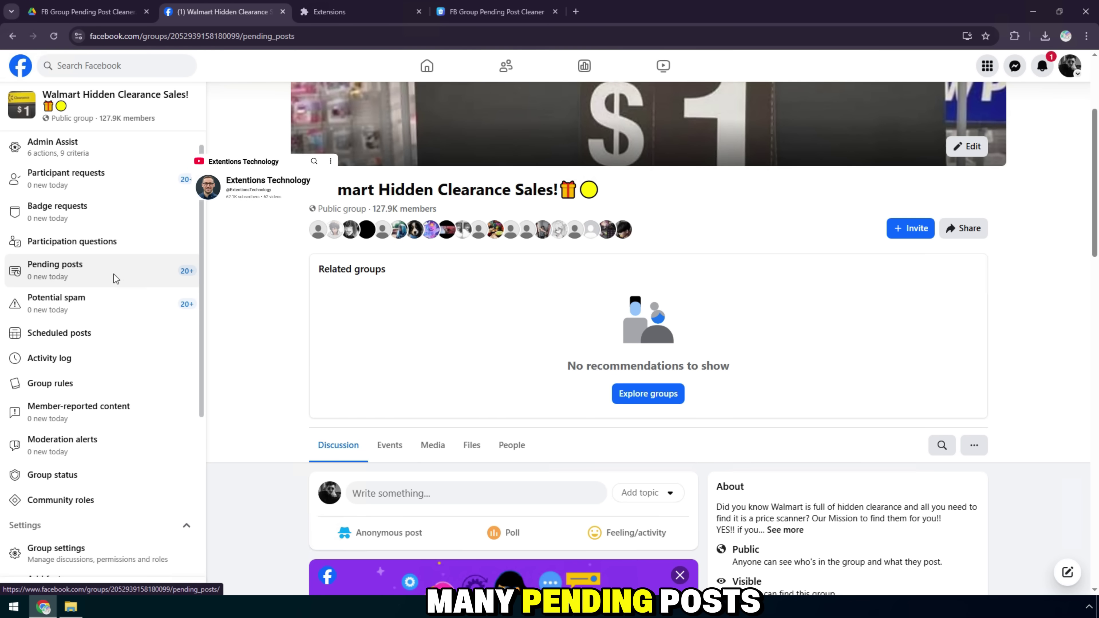
click(113, 274)
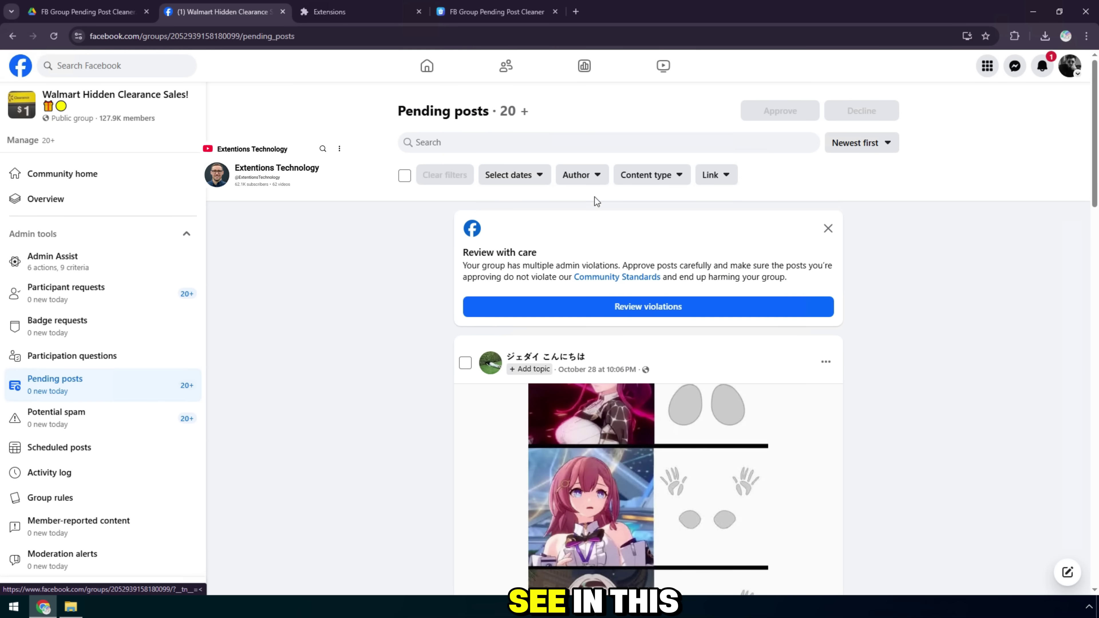
click(471, 119)
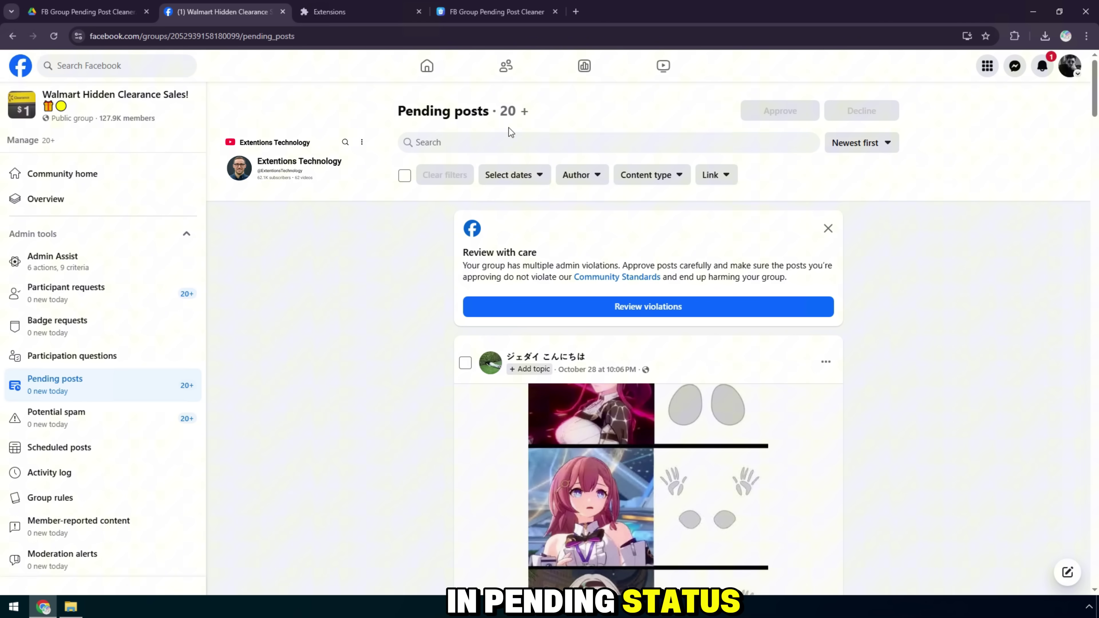
Reset the Pending Post Cleaner form by reloading its page and reload the extension among the installed Chrome extensions
click(513, 5)
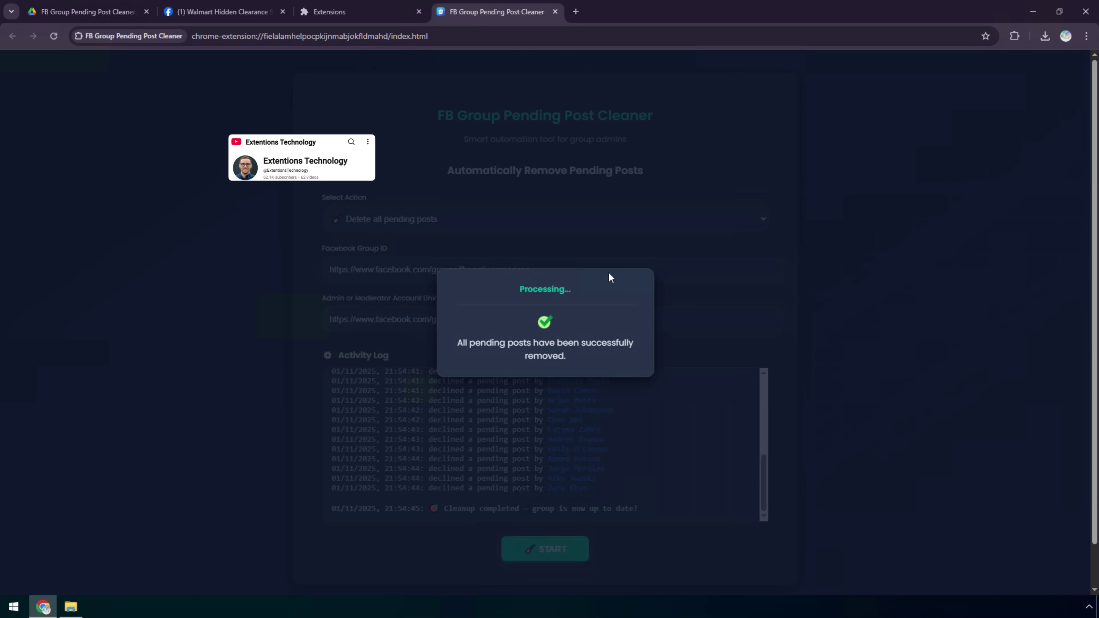
click(54, 36)
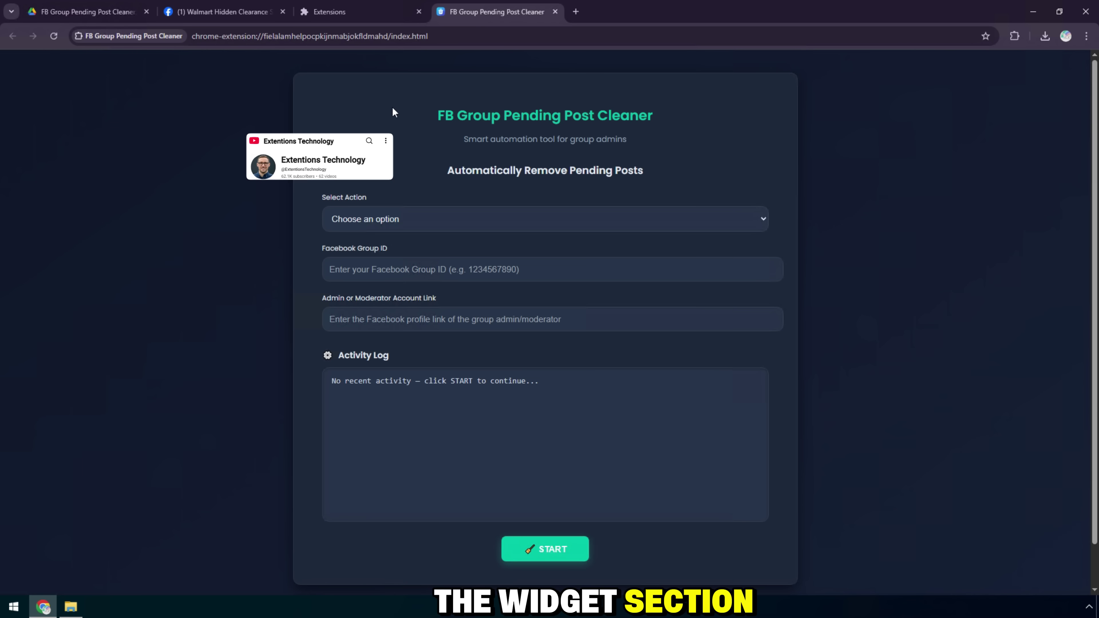
click(329, 12)
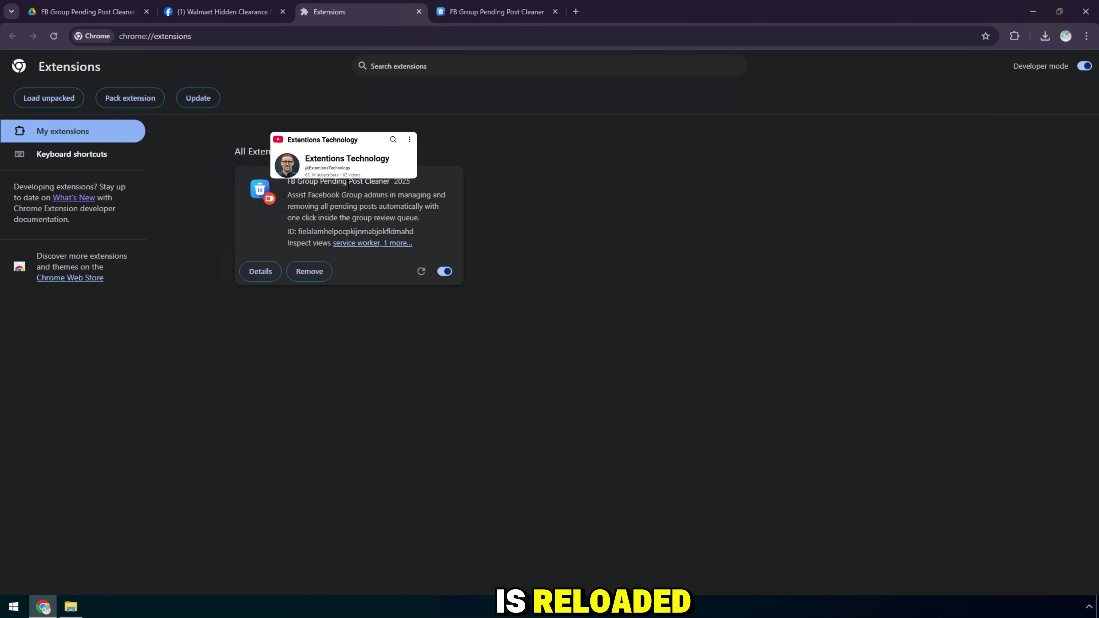
click(422, 273)
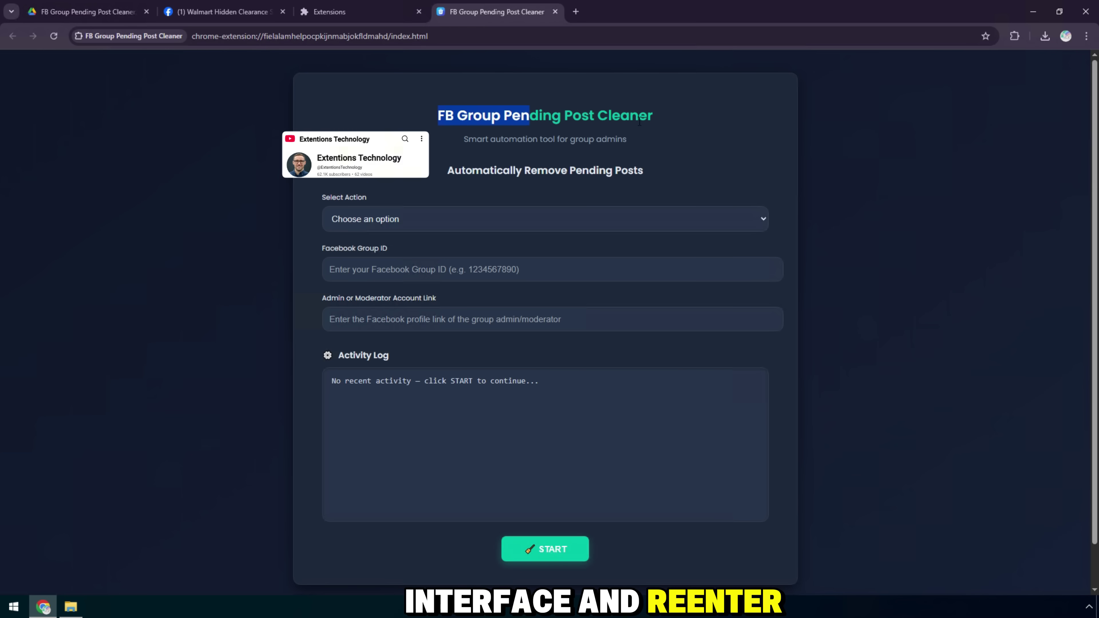
Choose "Delete all pending posts" as the action in the emptied Pending Post Cleaner form
drag(464, 139, 628, 139)
drag(448, 170, 643, 171)
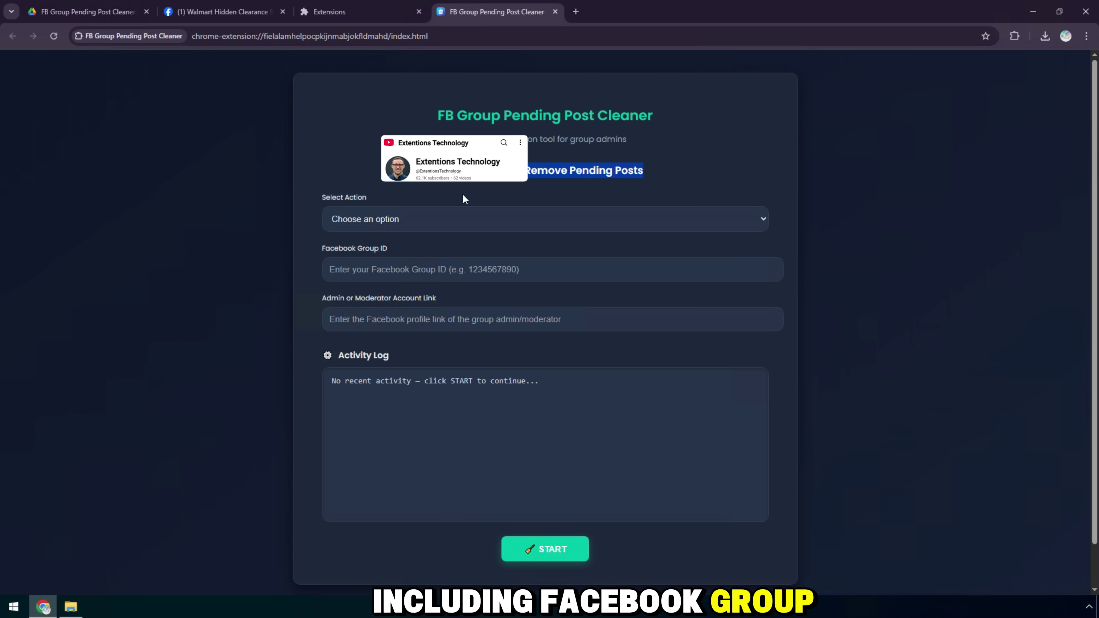
drag(322, 198, 432, 202)
click(427, 219)
click(372, 255)
triple_click(379, 249)
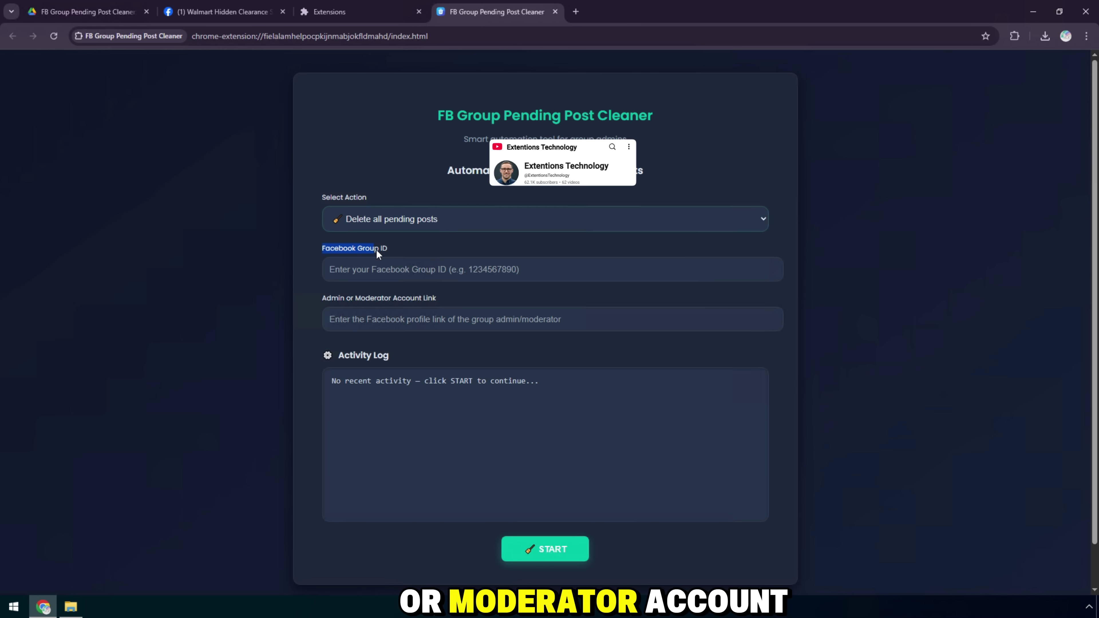
Copy only the Walmart group's ID from its Facebook web address and return to the Pending Post Cleaner form
click(386, 270)
click(236, 12)
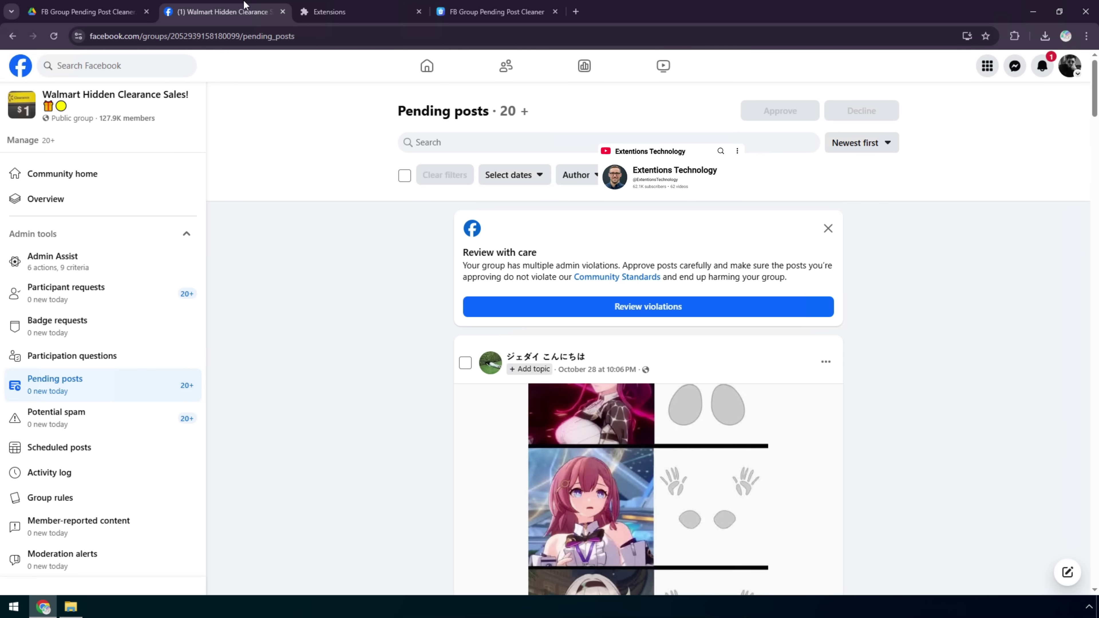
double_click(231, 38)
right_click(250, 40)
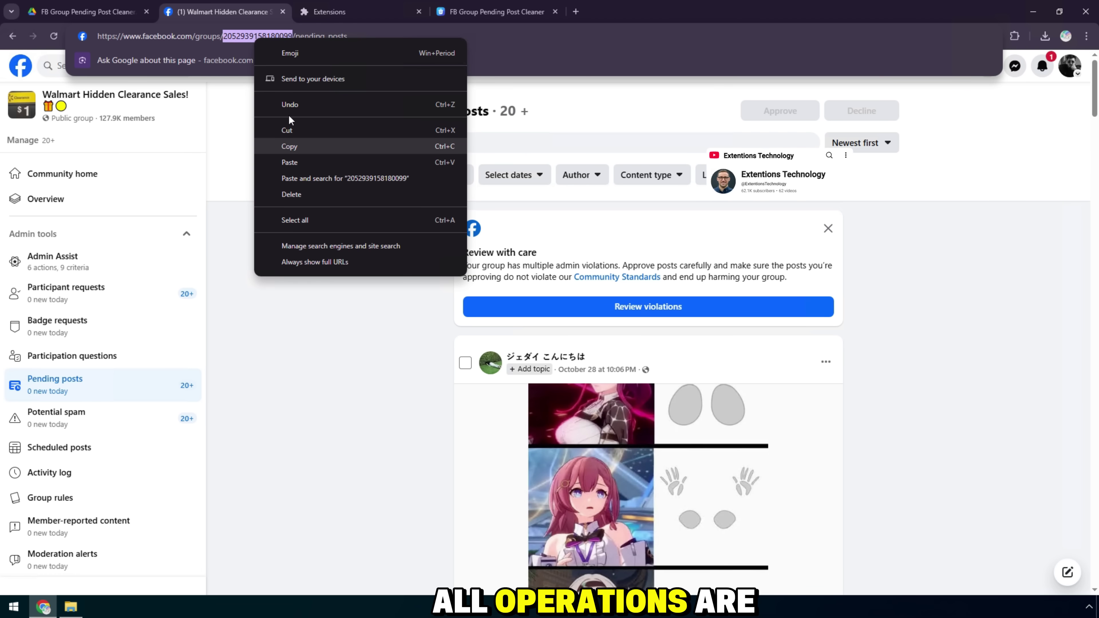
click(290, 147)
click(497, 11)
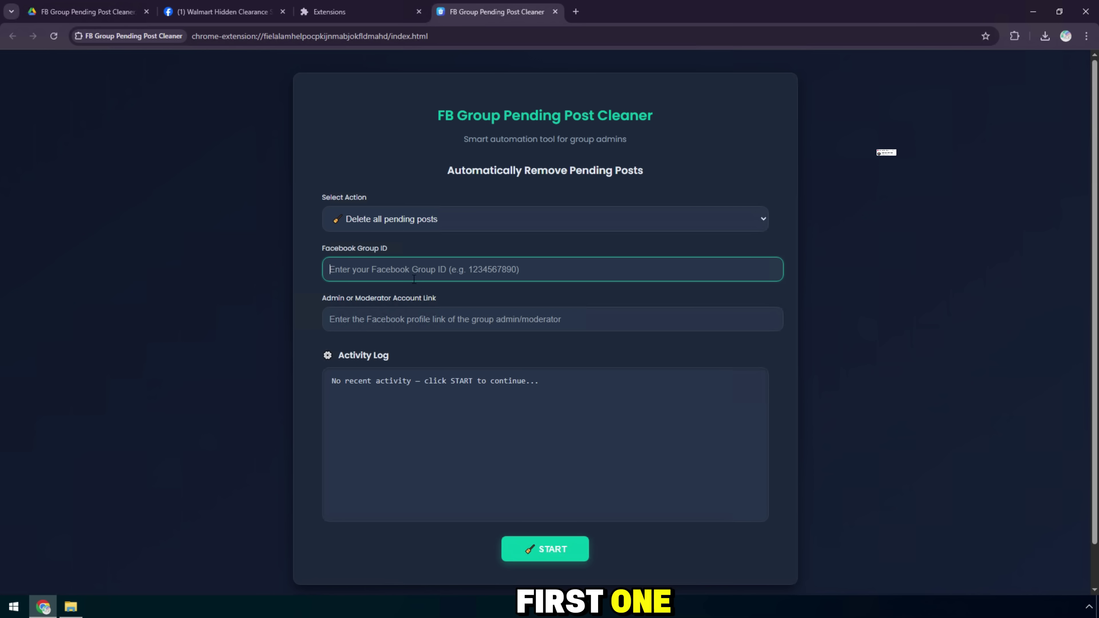
Copy the Walmart group's Facebook address without its /pending_posts ending and enter it as the Facebook Group ID in the cleaner form
click(194, 6)
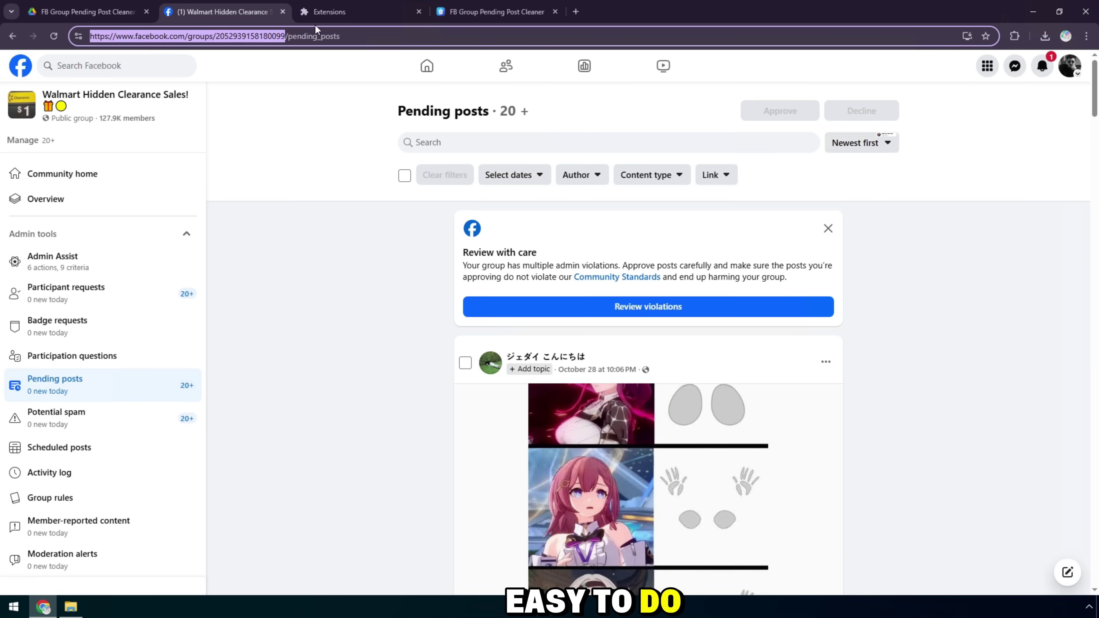
click(497, 12)
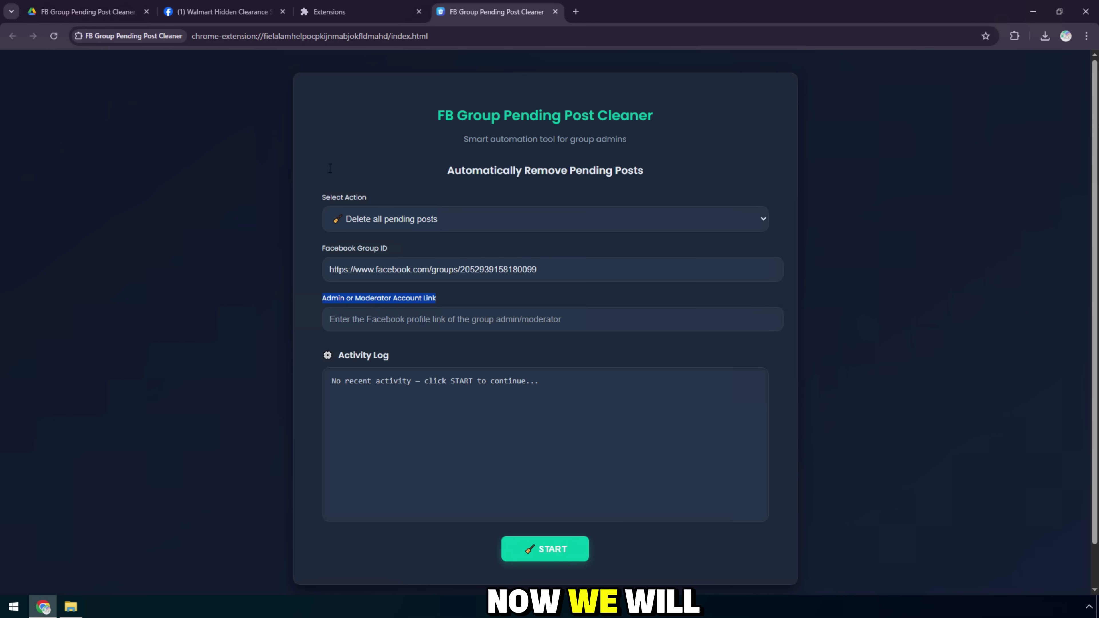
Open the Walmart group's admins page by replacing the pending posts ending of its web address with /admins
click(227, 5)
click(111, 177)
click(342, 40)
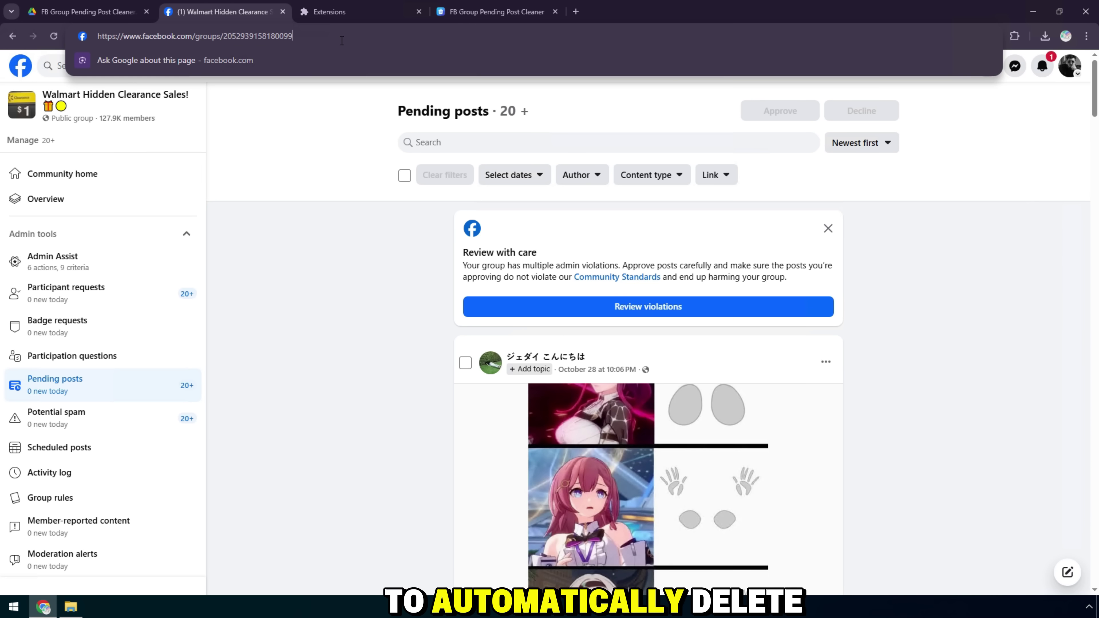
text(/admins)
key(Return)
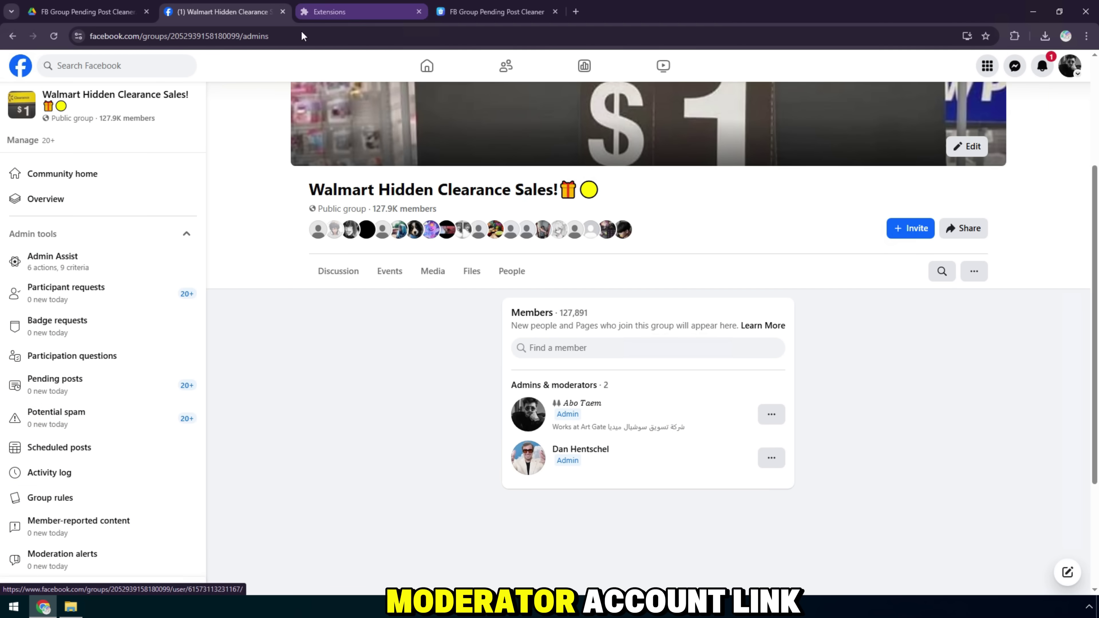
Enter the copied address of the group's admins page as the Admin or Moderator Account Link and start the pending post cleanup
click(301, 36)
click(497, 12)
click(365, 320)
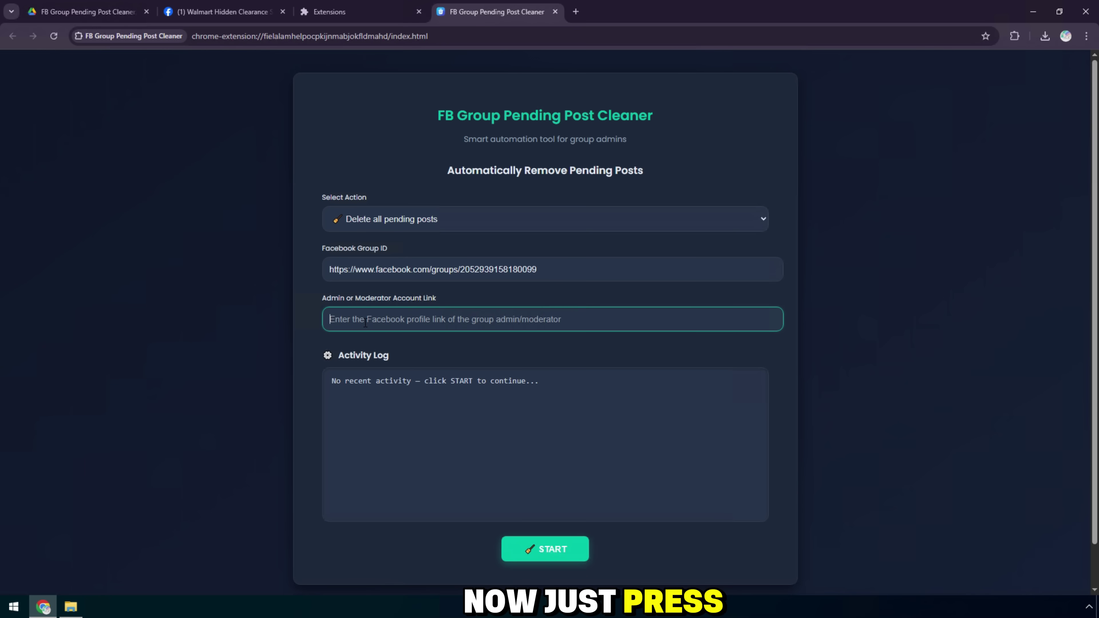
key(ctrl+v)
drag(389, 356, 523, 380)
click(524, 548)
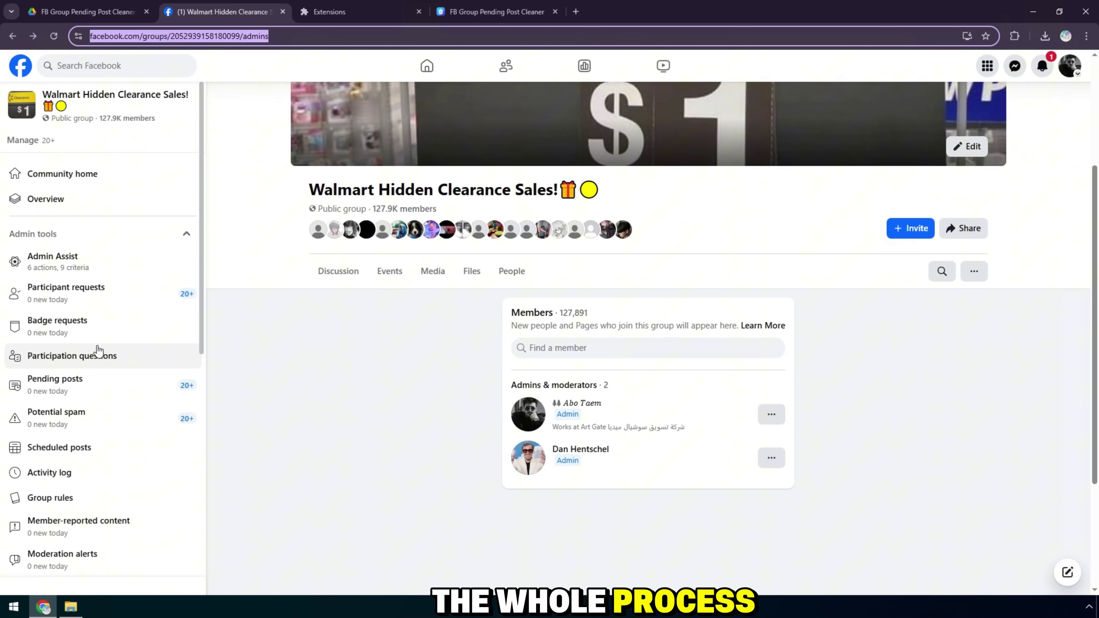
Open the Walmart group's pending posts page on Facebook and return to the cleaner to follow the cleanup to its end
click(83, 388)
click(476, 7)
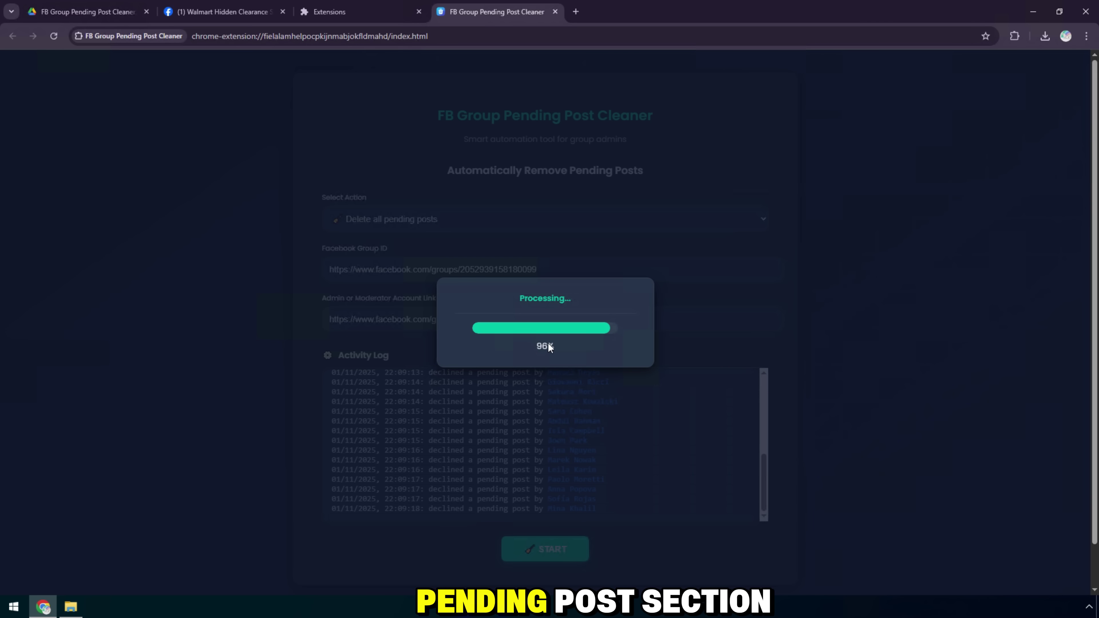
drag(469, 344, 581, 366)
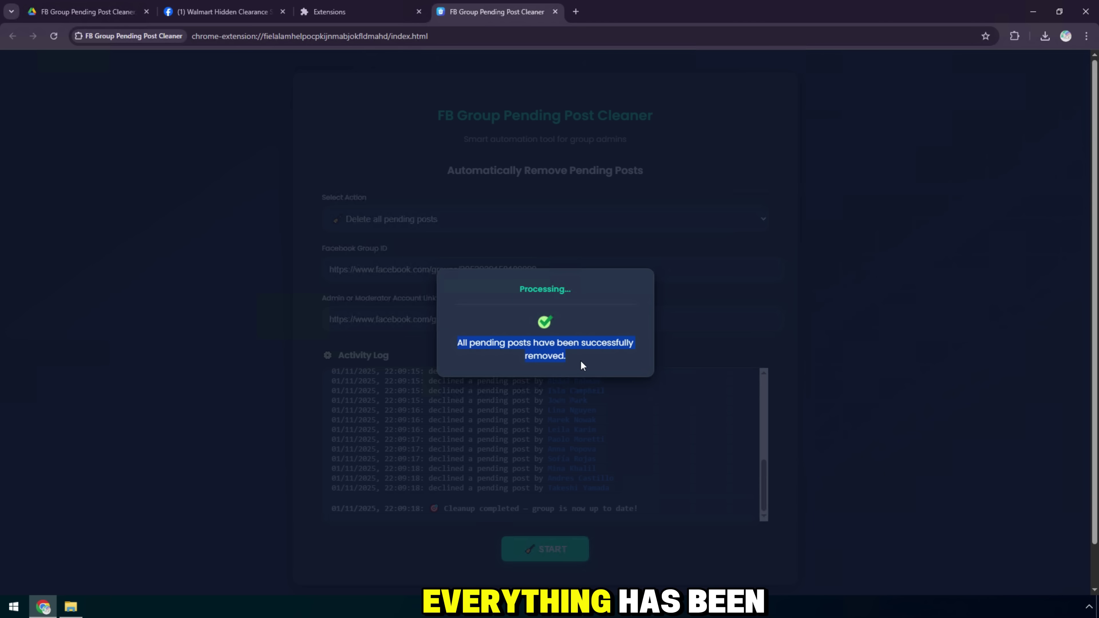
click(546, 351)
Reload the Walmart group's pending posts page and check whether any posts are left to review
click(241, 13)
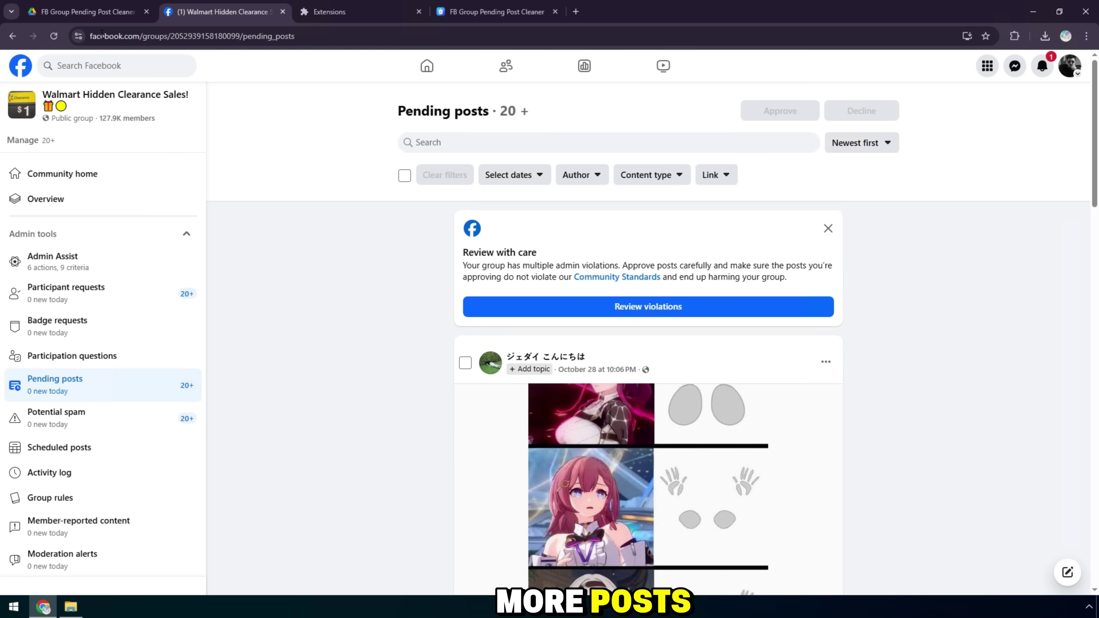
click(55, 35)
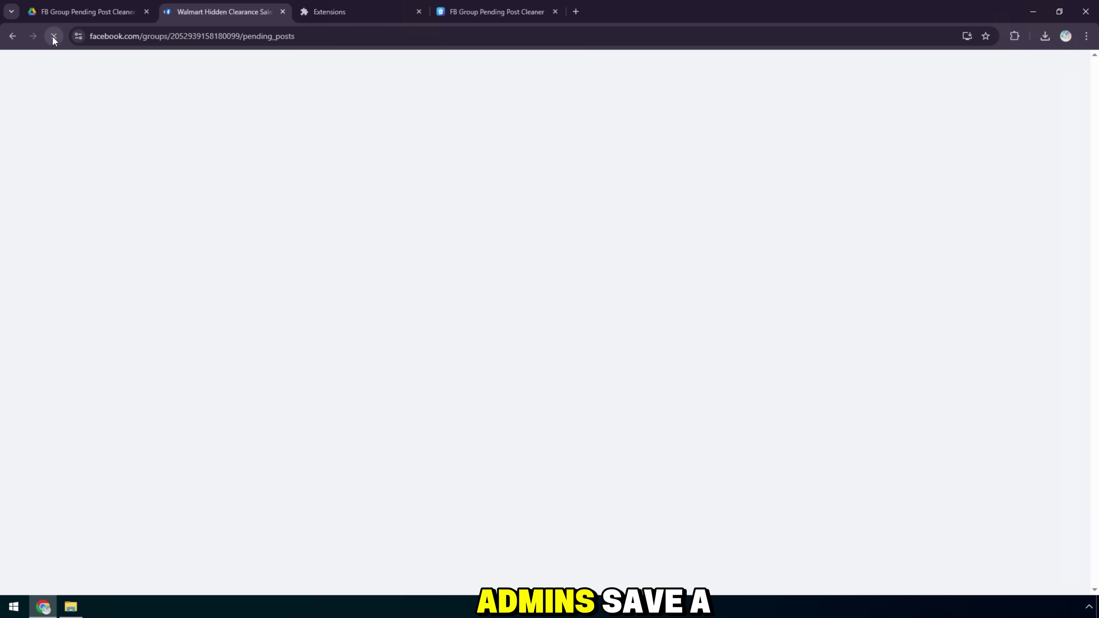
drag(397, 110, 606, 117)
click(518, 130)
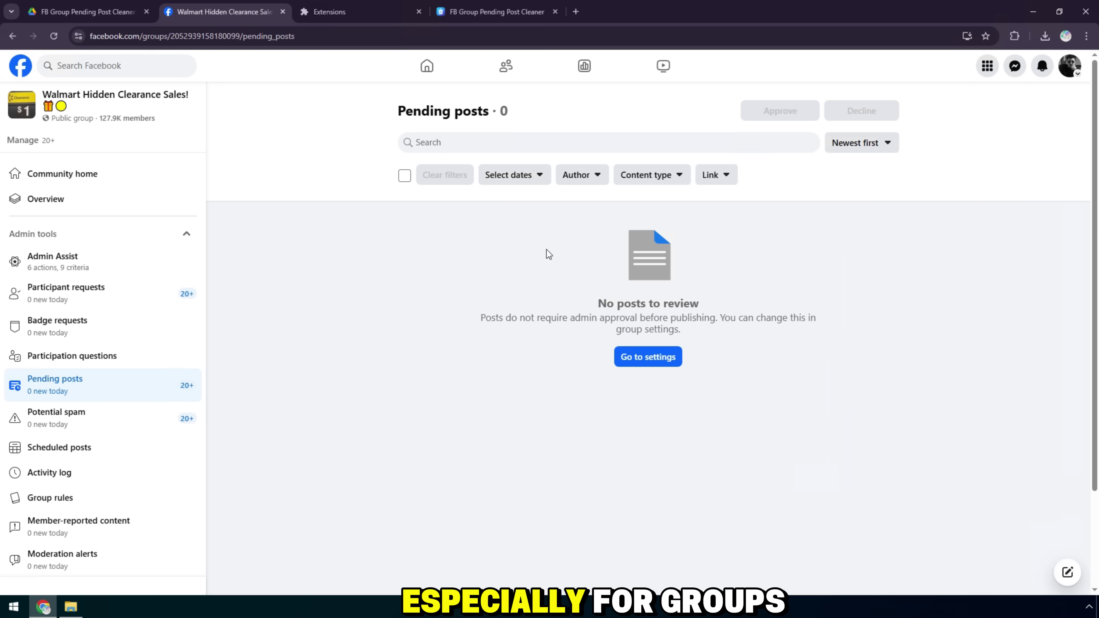
drag(456, 291, 888, 324)
double_click(692, 317)
click(670, 311)
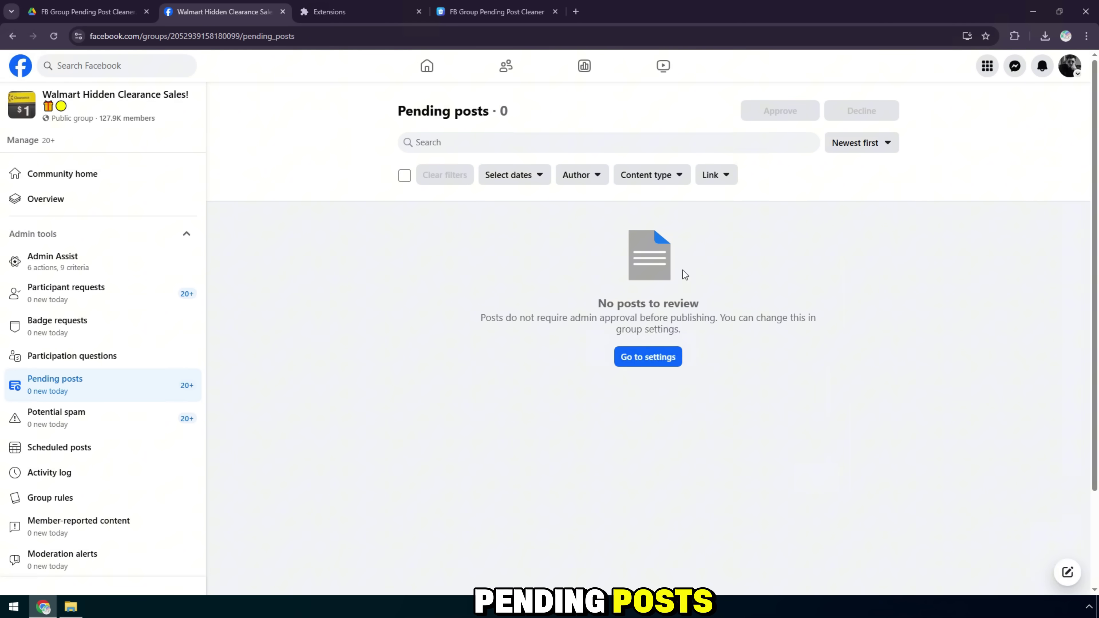